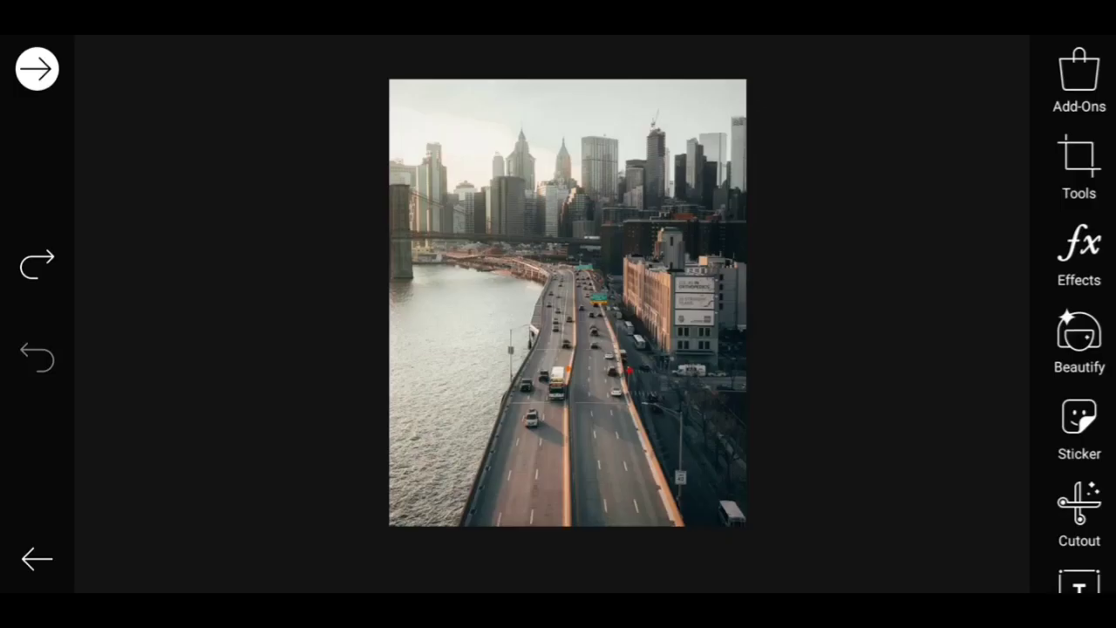
Step: Rotate the city highway photo 180° with Flip/Rotate (Left twice) and apply it
left_click(1078, 162)
left_click(1067, 164)
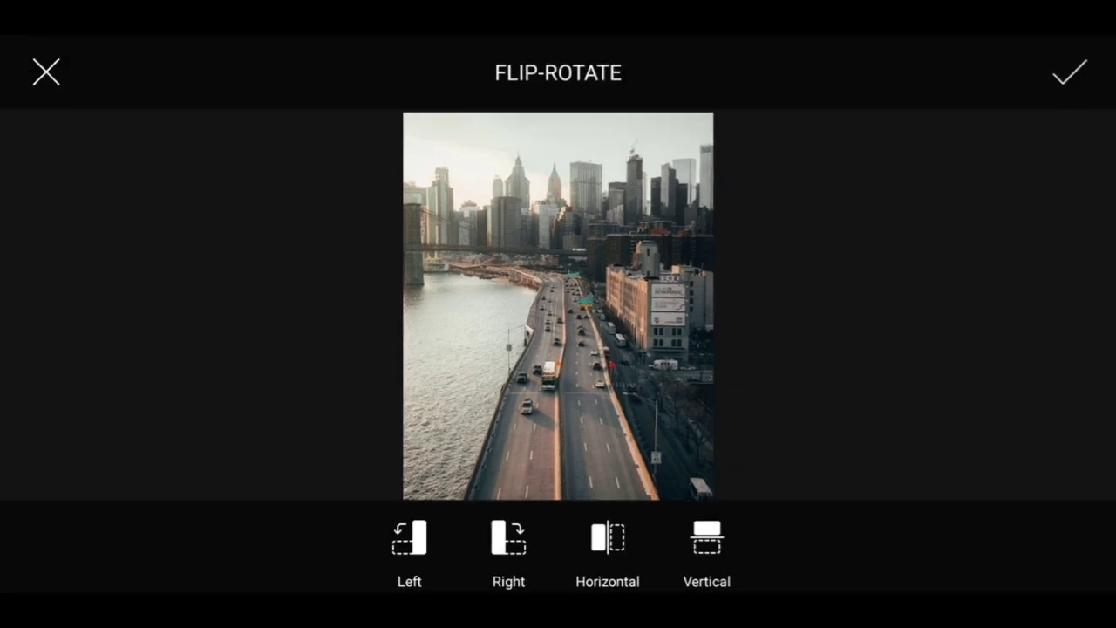
left_click(410, 541)
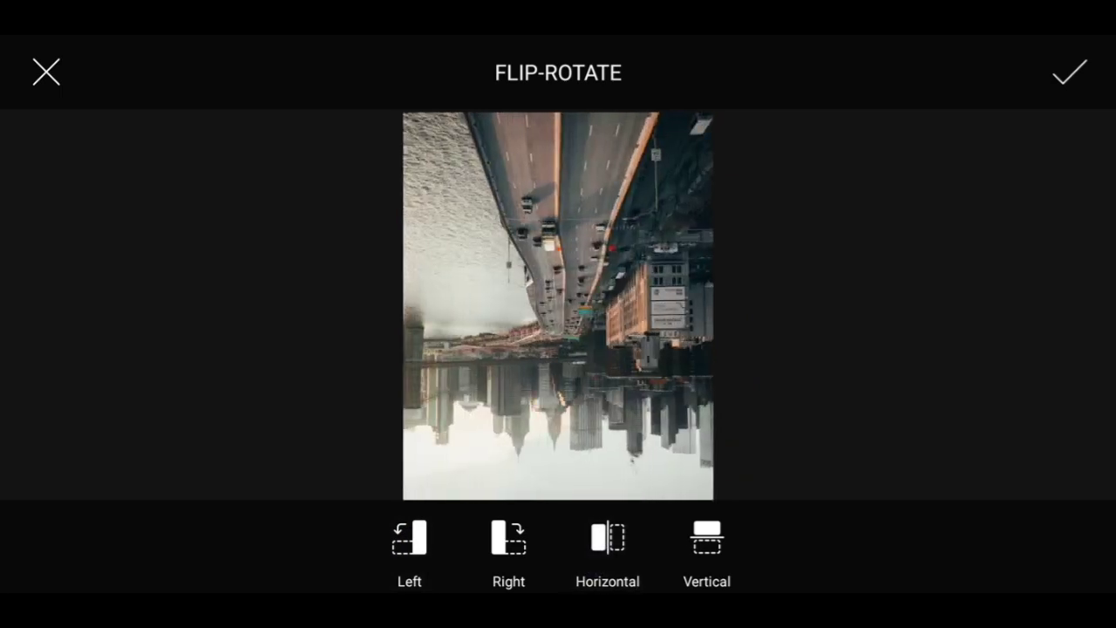
left_click(1069, 72)
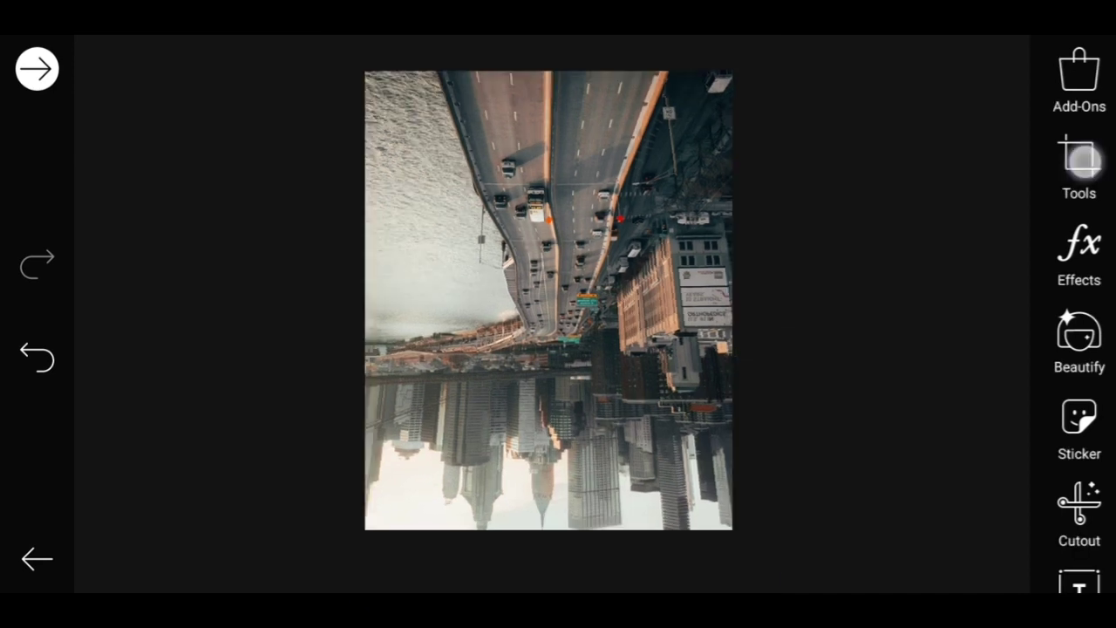
Step: Warp the photo's vertical perspective to about 12° and apply it
left_click(1082, 159)
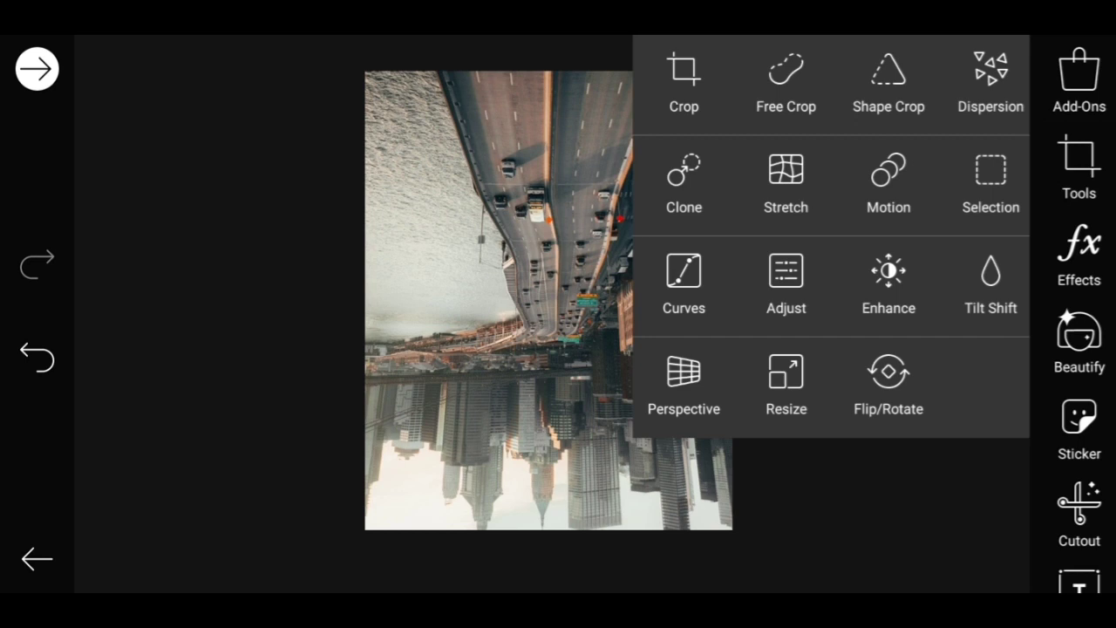
left_click(687, 377)
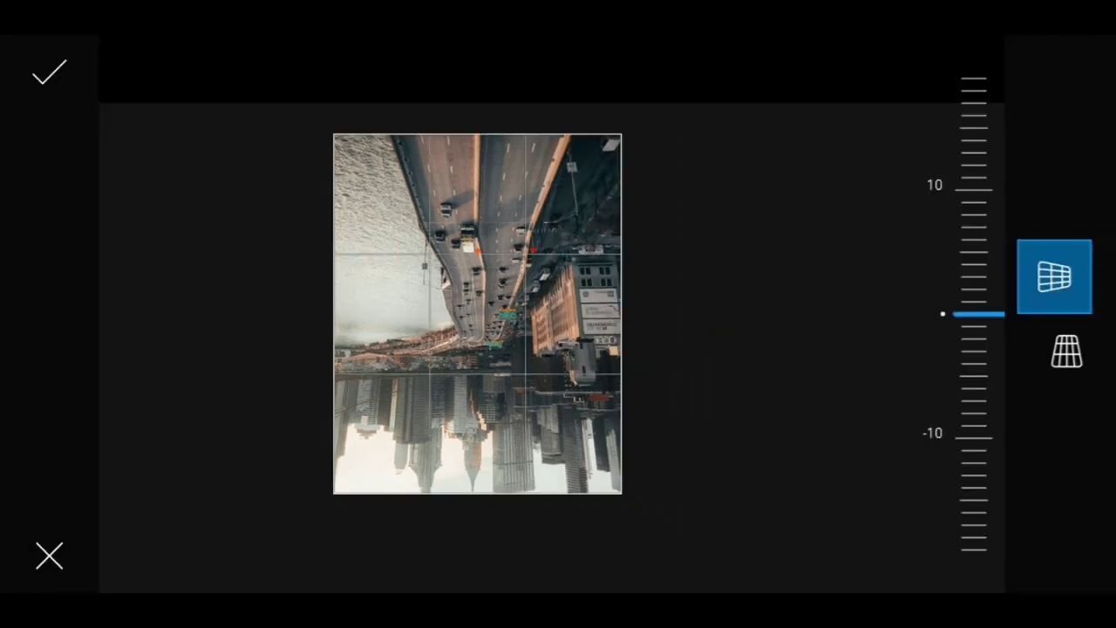
left_click(1067, 352)
mouse_move(989, 466)
left_mouse_down()
mouse_move(972, 533)
mouse_move(966, 476)
mouse_move(963, 519)
left_mouse_up()
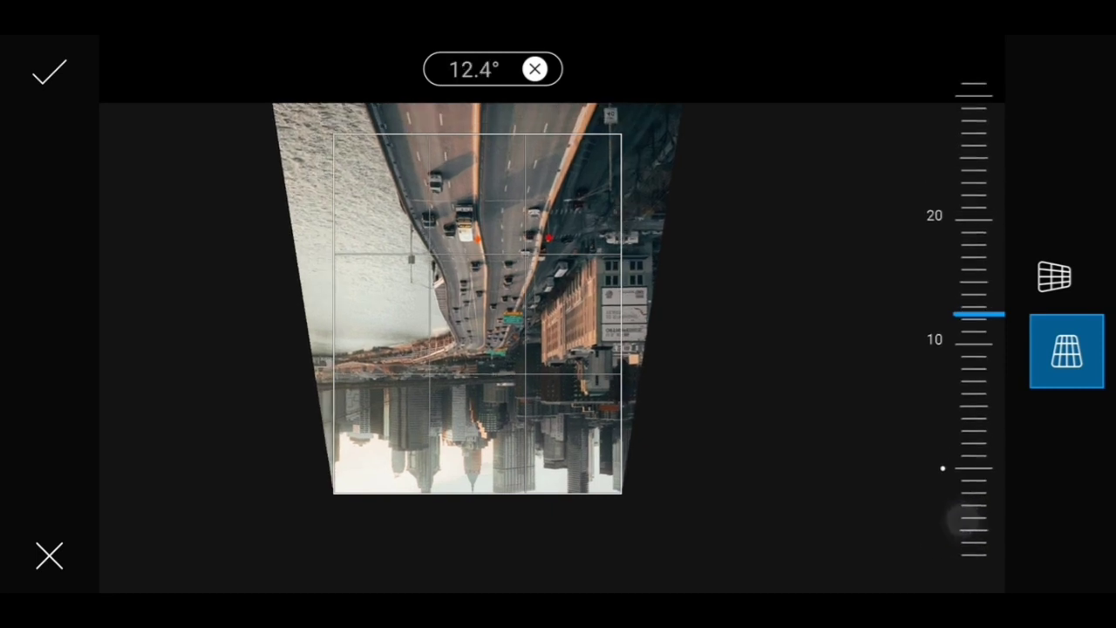
left_click(44, 69)
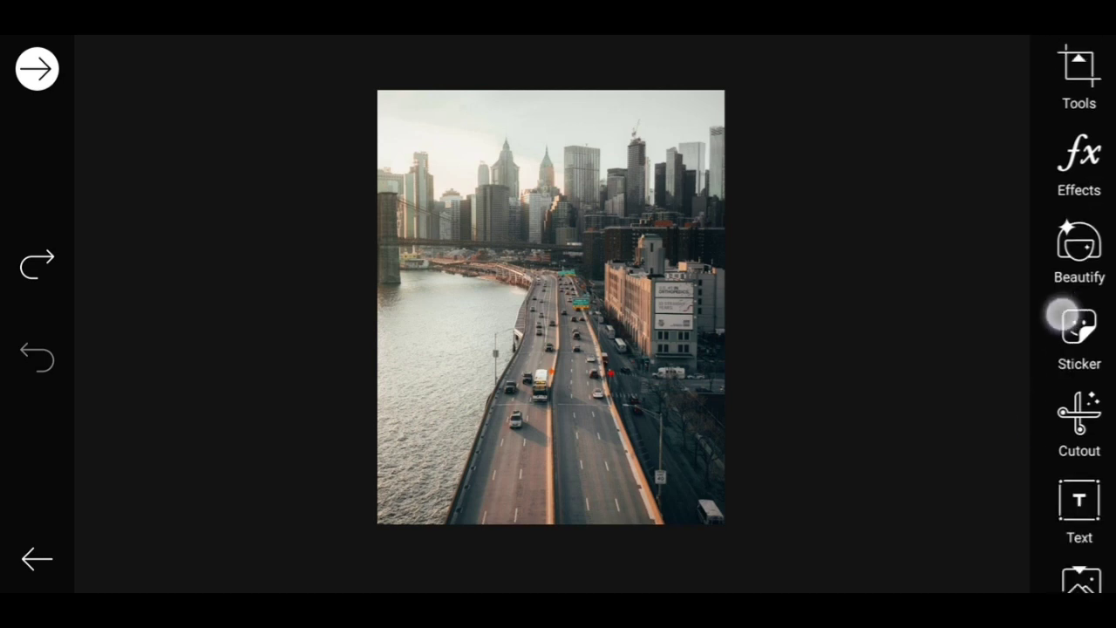
Step: Add the flipped, warped highway photo as an overlay, enlarge it, and set opacity to 60
left_click(1079, 358)
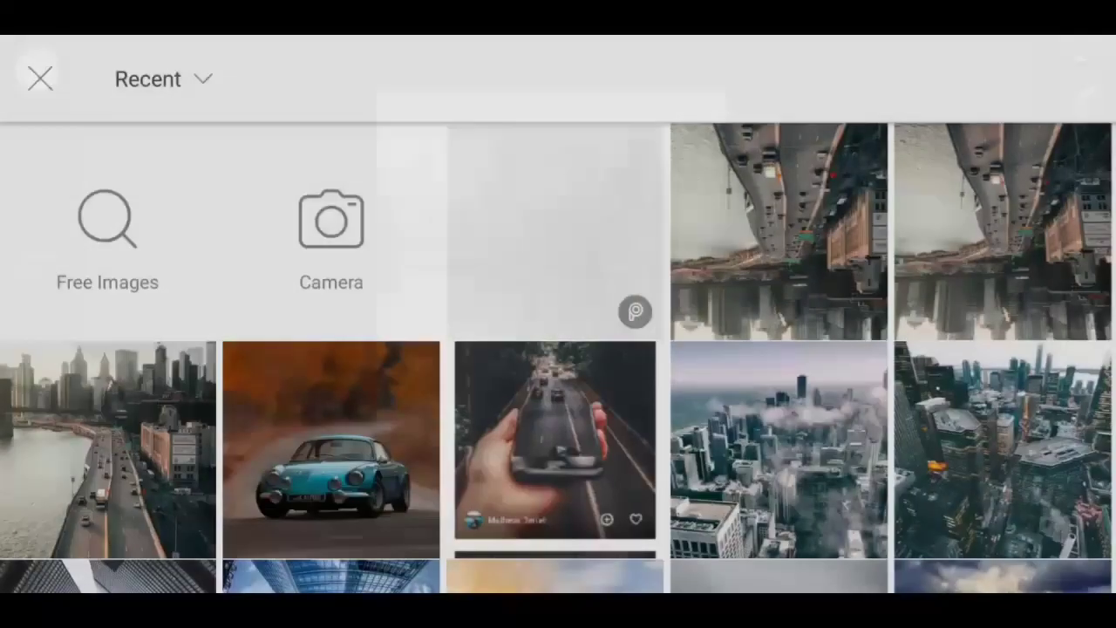
left_click(745, 241)
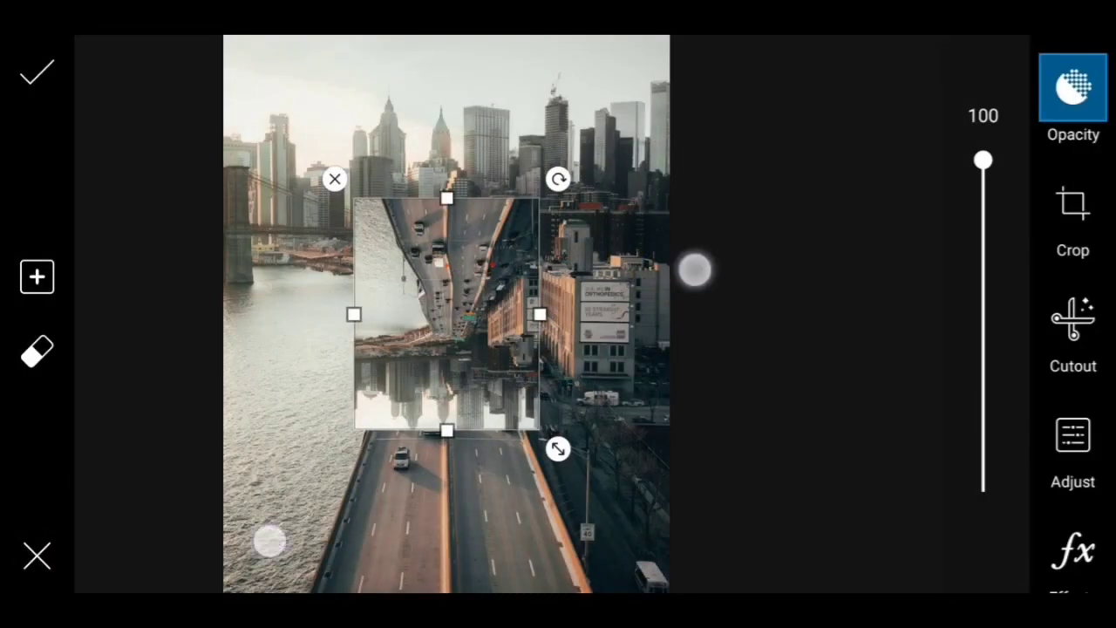
scroll(483, 404, "down", 2)
mouse_move(558, 413)
left_mouse_down()
mouse_move(676, 556)
mouse_move(645, 523)
left_mouse_up()
left_click_drag(999, 178, 986, 291)
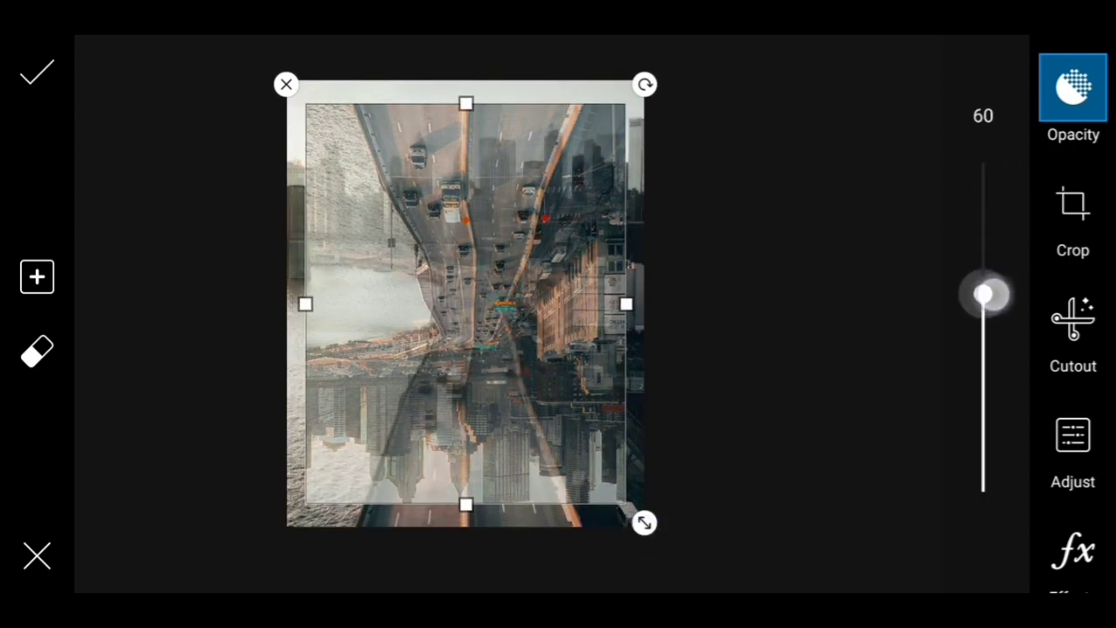
Step: Stretch and reposition the overlay until its road lines up with the original
left_click_drag(568, 457, 564, 414)
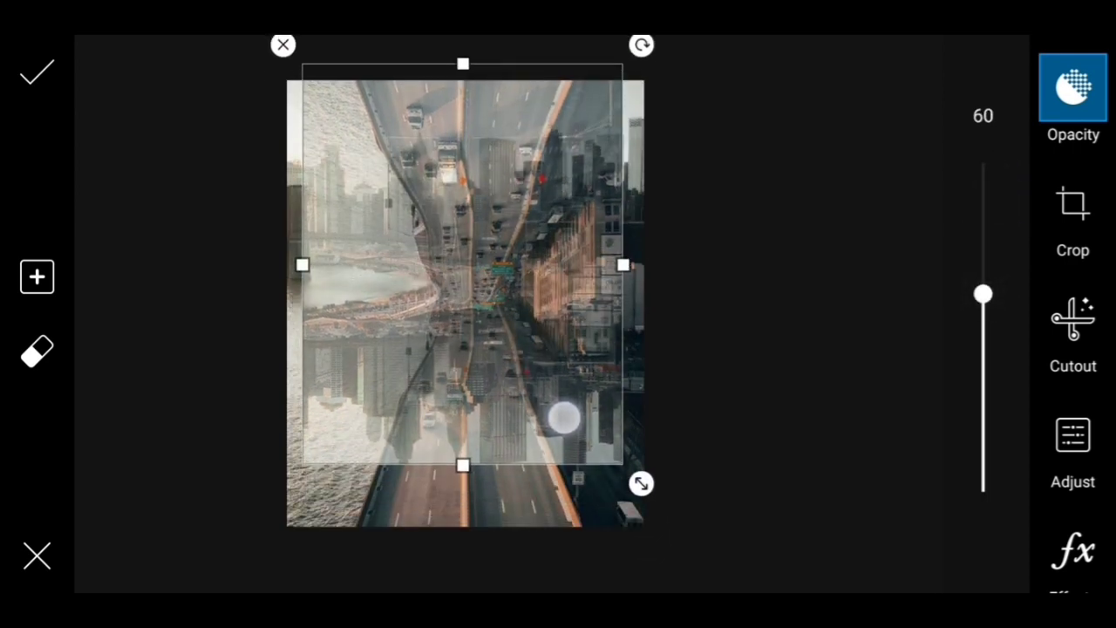
left_click_drag(463, 462, 463, 575)
left_click_drag(540, 467, 539, 400)
left_click_drag(476, 506, 475, 567)
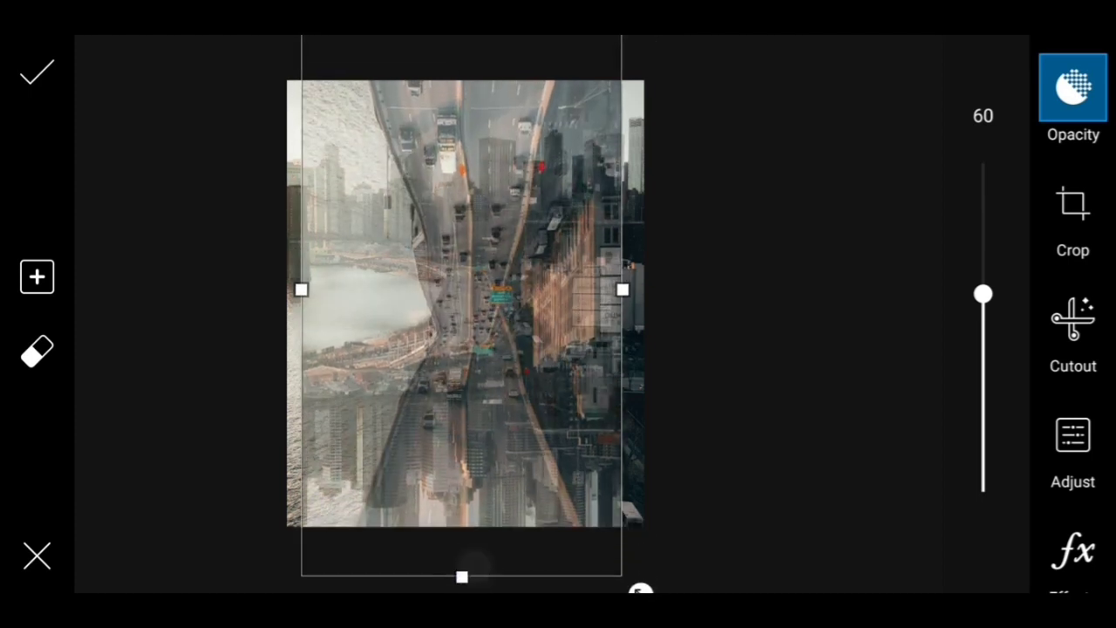
mouse_move(522, 476)
left_mouse_down()
mouse_move(532, 424)
mouse_move(560, 468)
left_mouse_up()
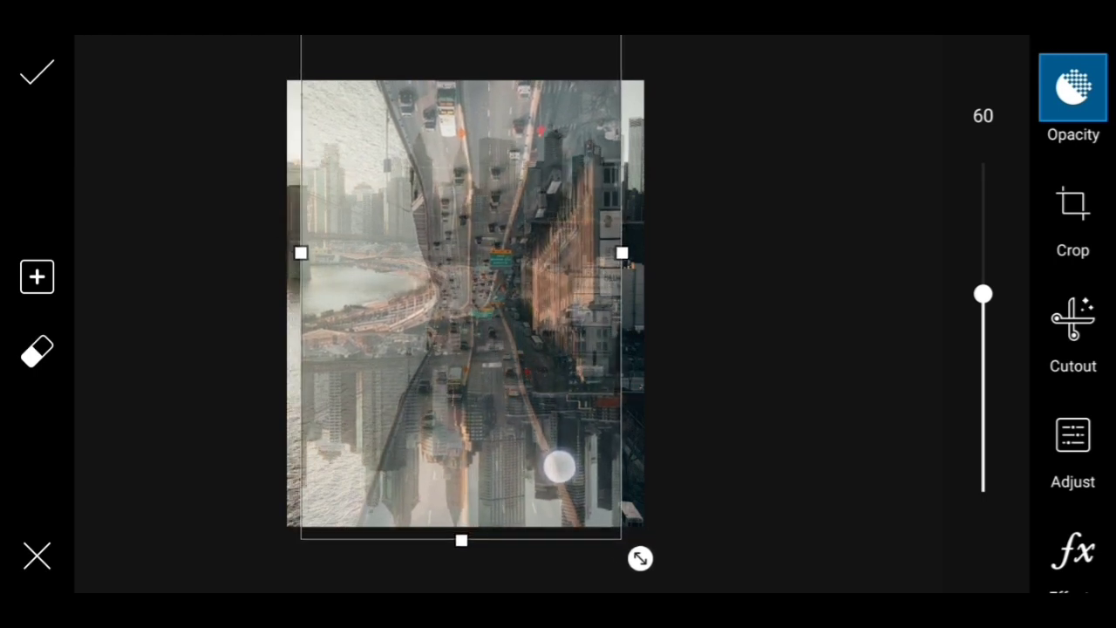
left_click_drag(469, 543, 471, 567)
left_click_drag(551, 481, 553, 469)
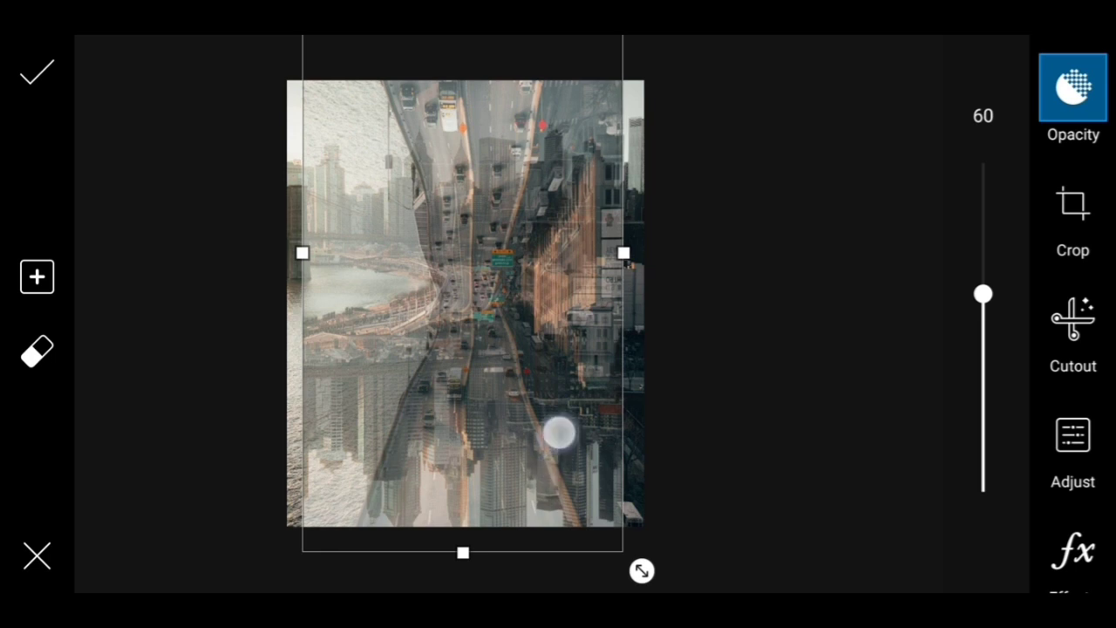
mouse_move(560, 433)
left_mouse_down()
mouse_move(555, 468)
mouse_move(556, 311)
left_mouse_up()
mouse_move(476, 466)
left_mouse_down()
mouse_move(480, 561)
mouse_move(515, 483)
mouse_move(528, 483)
mouse_move(538, 371)
mouse_move(475, 501)
mouse_move(479, 531)
mouse_move(497, 476)
mouse_move(505, 493)
mouse_move(521, 483)
left_mouse_up()
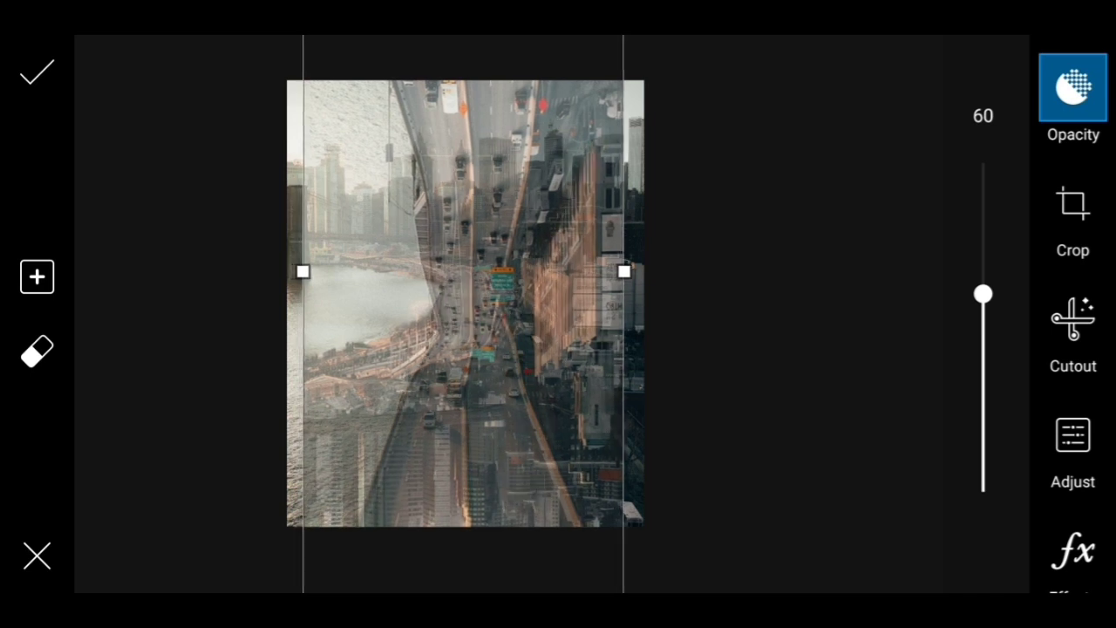
Step: Make the overlay 100% opaque and erase its lower half with a hardness-100 eraser
mouse_move(983, 294)
left_mouse_down()
mouse_move(994, 161)
mouse_move(983, 159)
left_mouse_up()
left_click(37, 353)
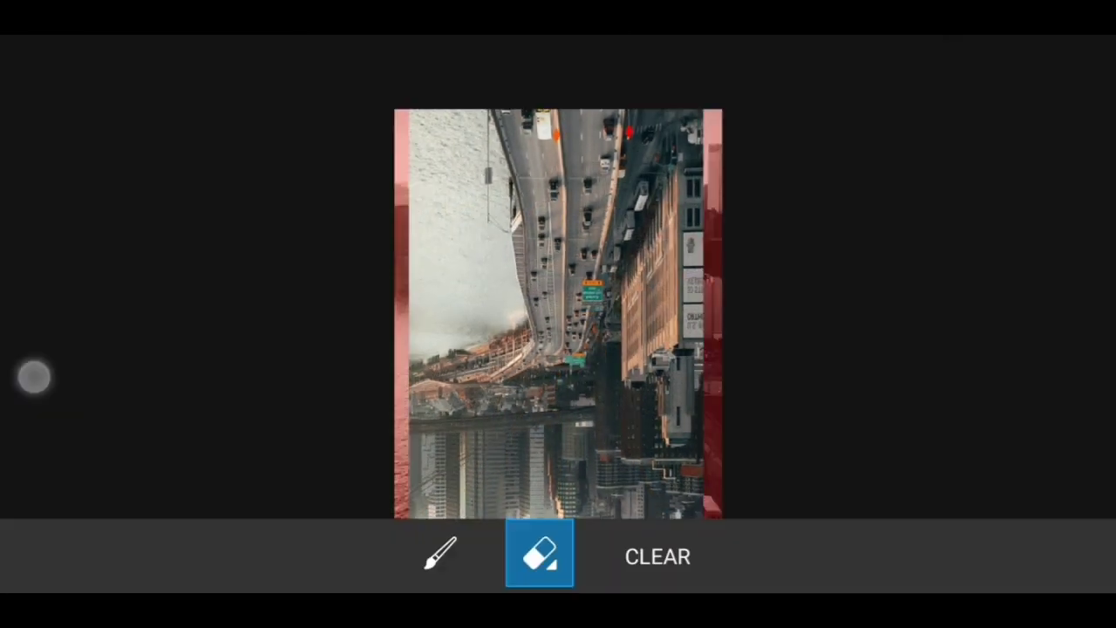
scroll(545, 296, "down", 3)
left_click(539, 558)
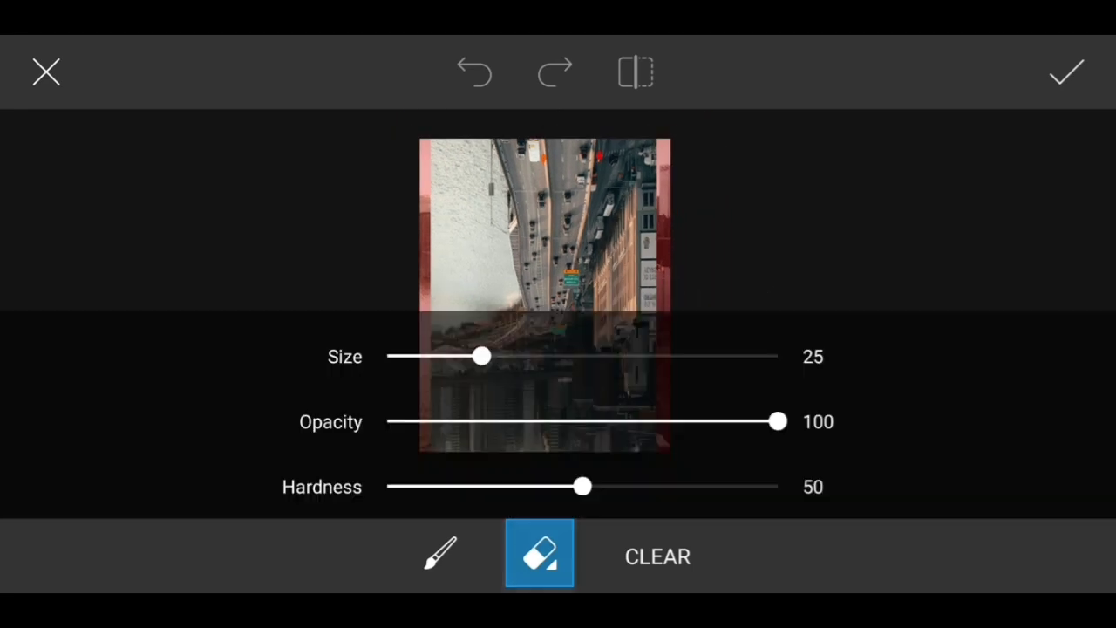
left_click_drag(584, 486, 777, 486)
left_click(539, 558)
left_click_drag(433, 384, 765, 393)
left_click_drag(392, 436, 758, 421)
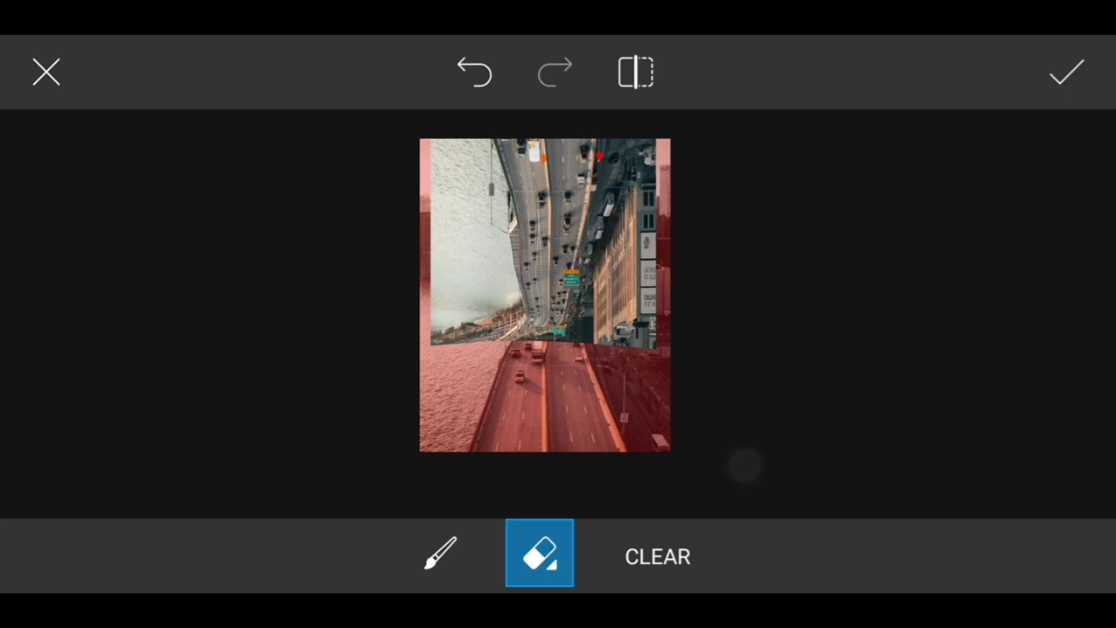
Step: Reduce the eraser to size 14, erase a band along the seam, and apply
left_click(540, 556)
mouse_move(480, 357)
left_mouse_down()
mouse_move(437, 357)
mouse_move(743, 386)
left_mouse_up()
left_click(539, 556)
left_click_drag(393, 361, 659, 360)
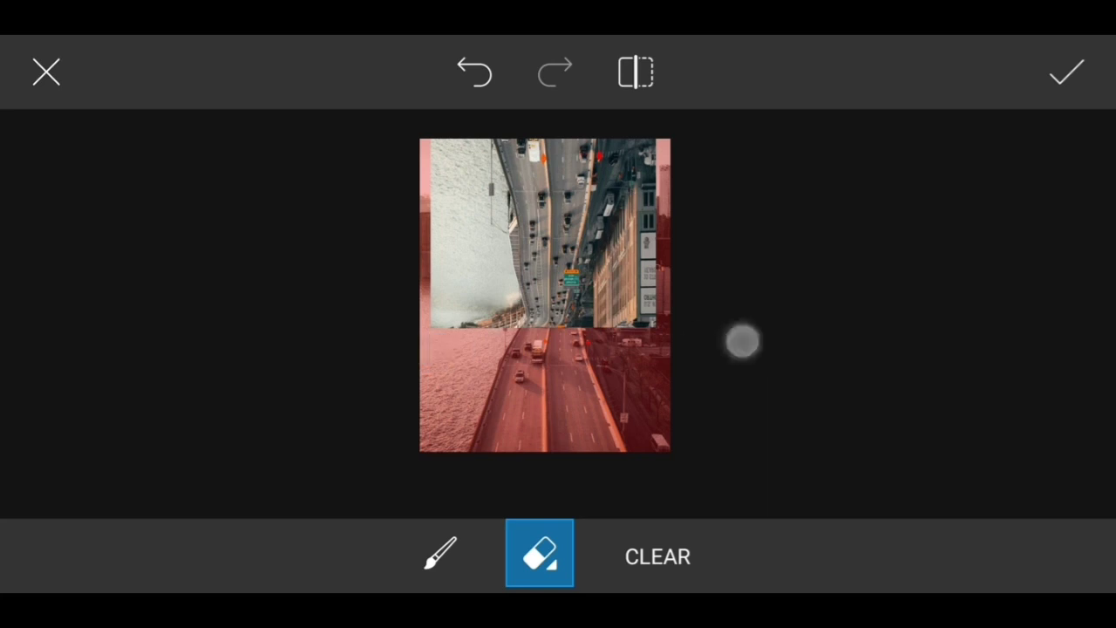
left_click_drag(421, 337, 746, 344)
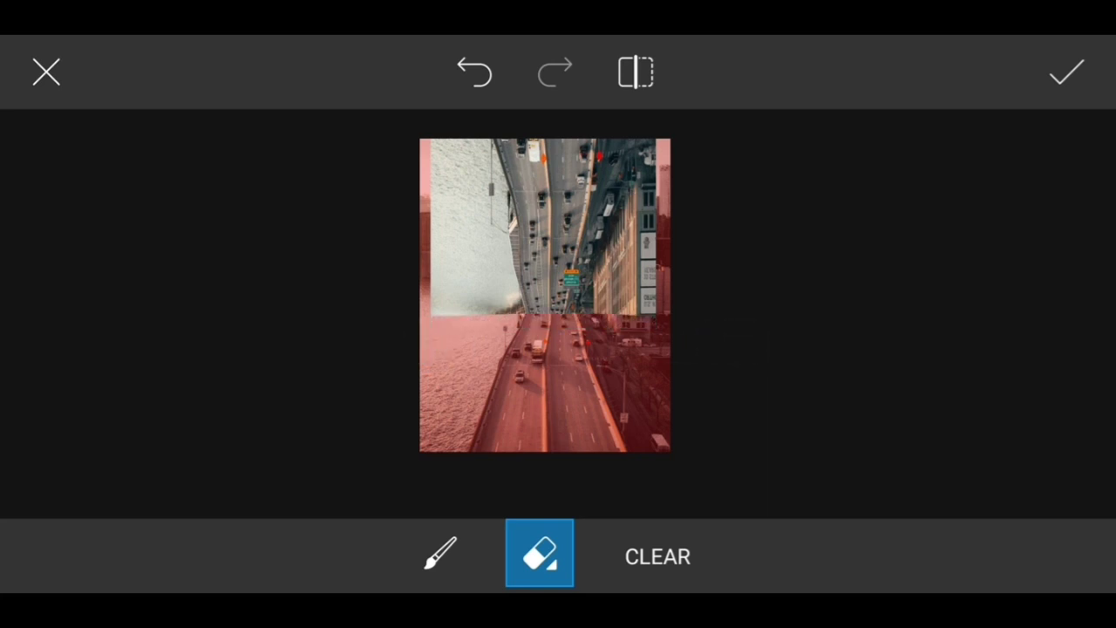
left_click(1067, 73)
Step: Shift the overlay right, shrink it, stretch its bottom down, and reopen the eraser
left_click(832, 299)
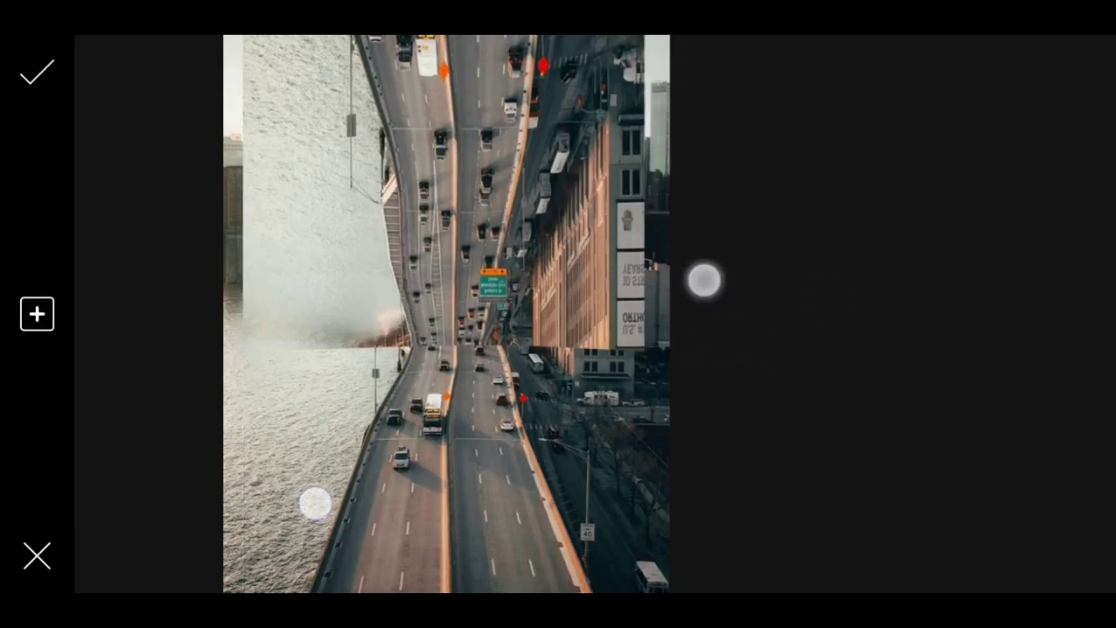
scroll(519, 386, "down", 2)
scroll(518, 386, "down", 1)
left_click(576, 379)
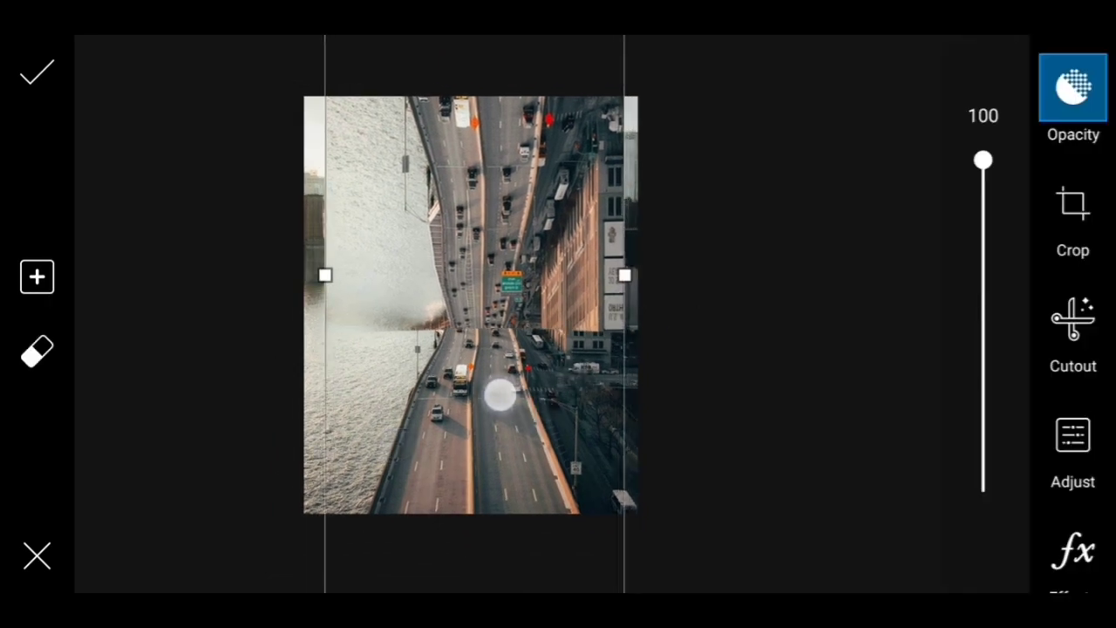
left_click_drag(530, 410, 499, 395)
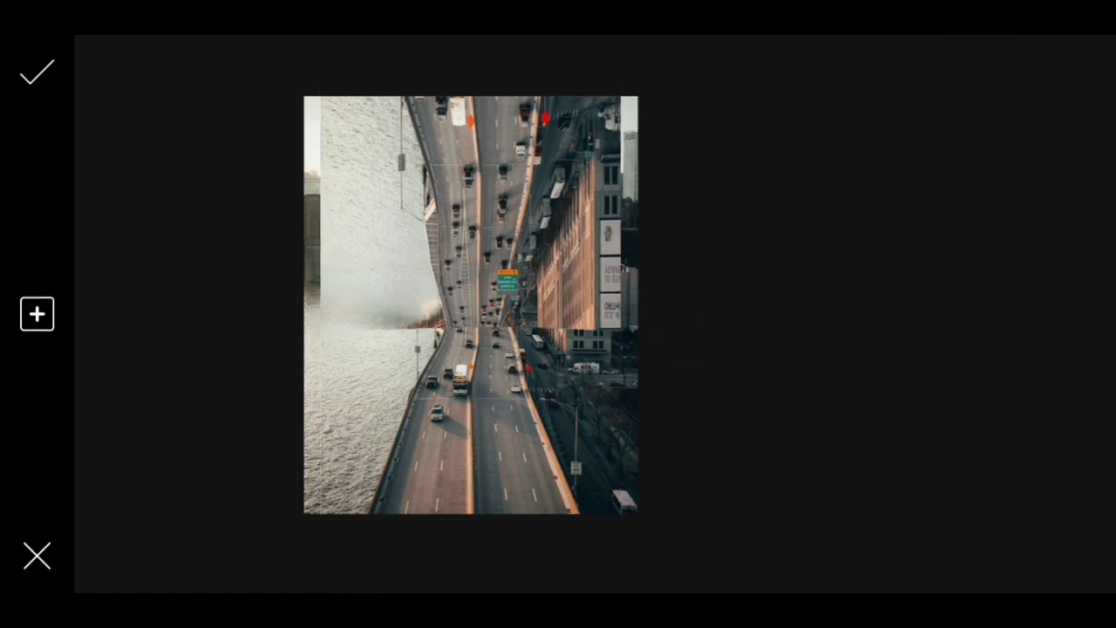
left_click_drag(651, 316, 603, 294)
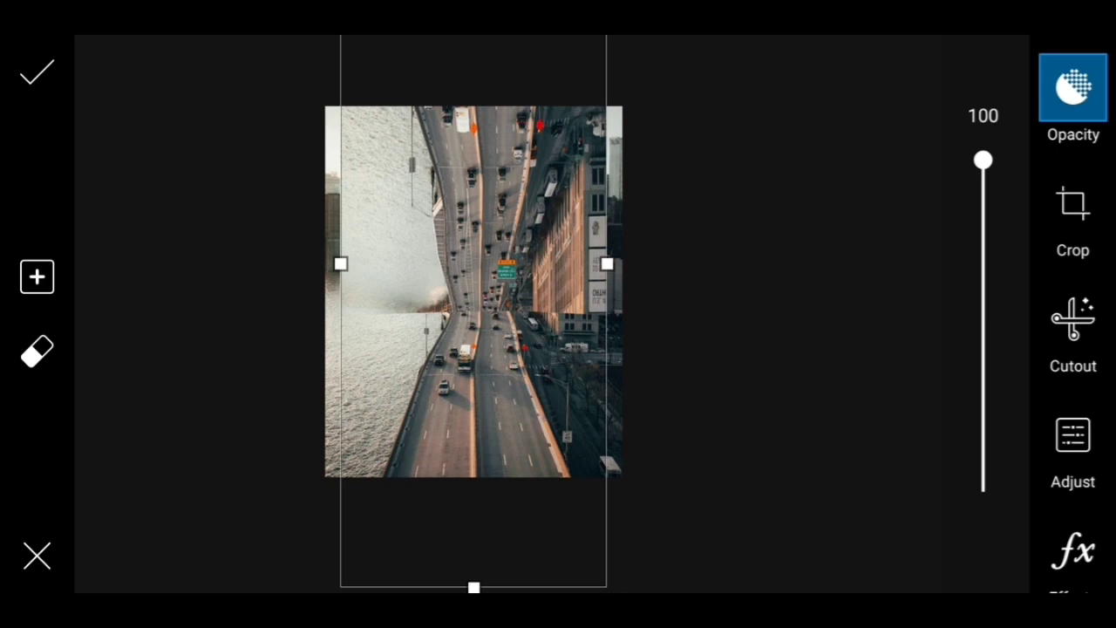
left_click_drag(473, 587, 479, 584)
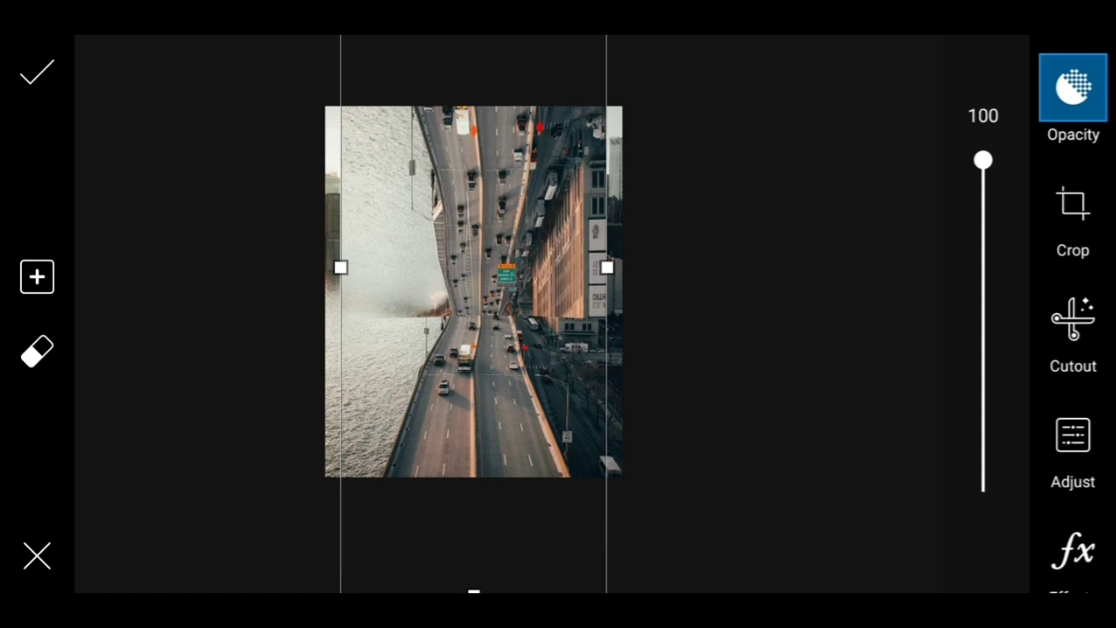
left_click(37, 351)
Step: Lower hardness to 44 and opacity to 61, then brush the overlay back near the seam
left_click_drag(760, 307, 710, 320)
left_click(540, 557)
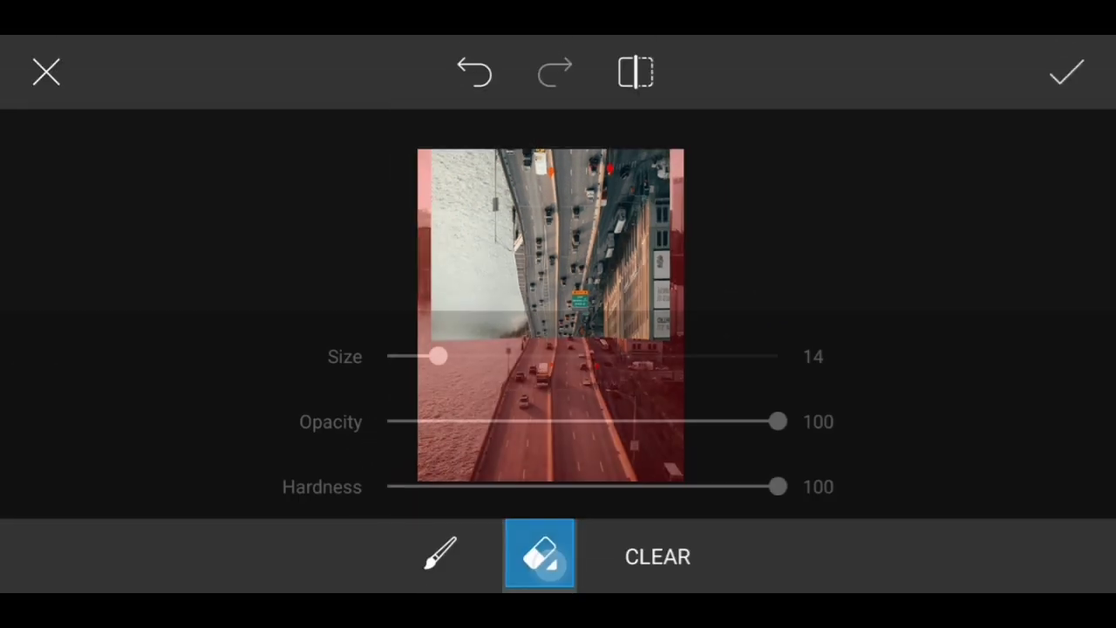
left_click_drag(777, 487, 558, 487)
left_click_drag(777, 421, 623, 421)
left_click(440, 554)
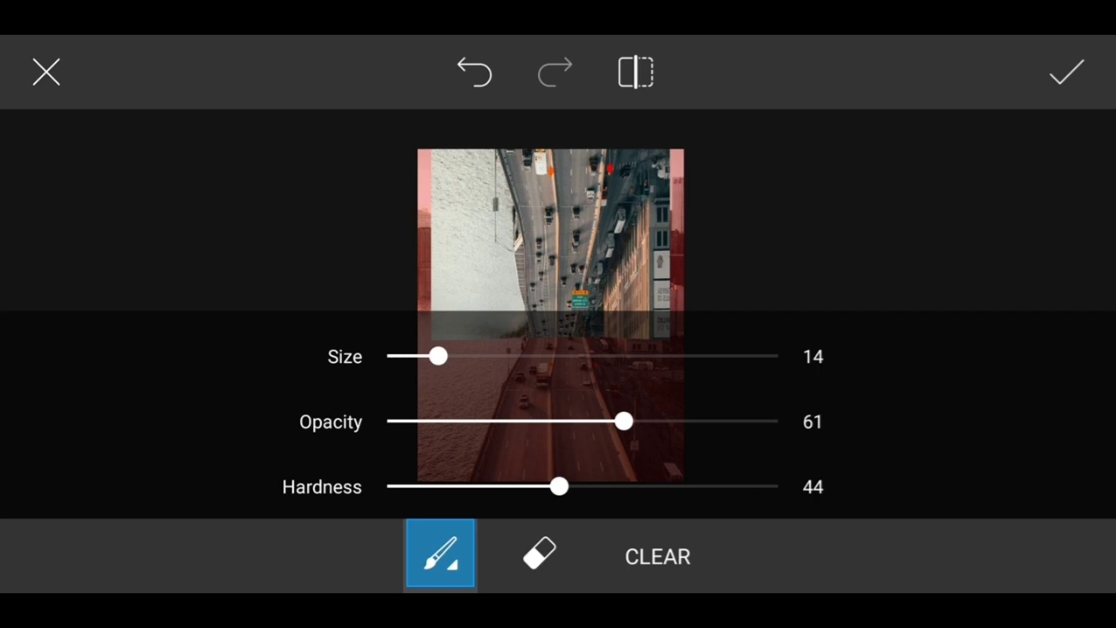
left_click(440, 554)
mouse_move(624, 354)
left_mouse_down()
mouse_move(655, 394)
mouse_move(650, 370)
mouse_move(680, 381)
mouse_move(690, 428)
mouse_move(640, 345)
mouse_move(690, 498)
mouse_move(661, 448)
left_mouse_up()
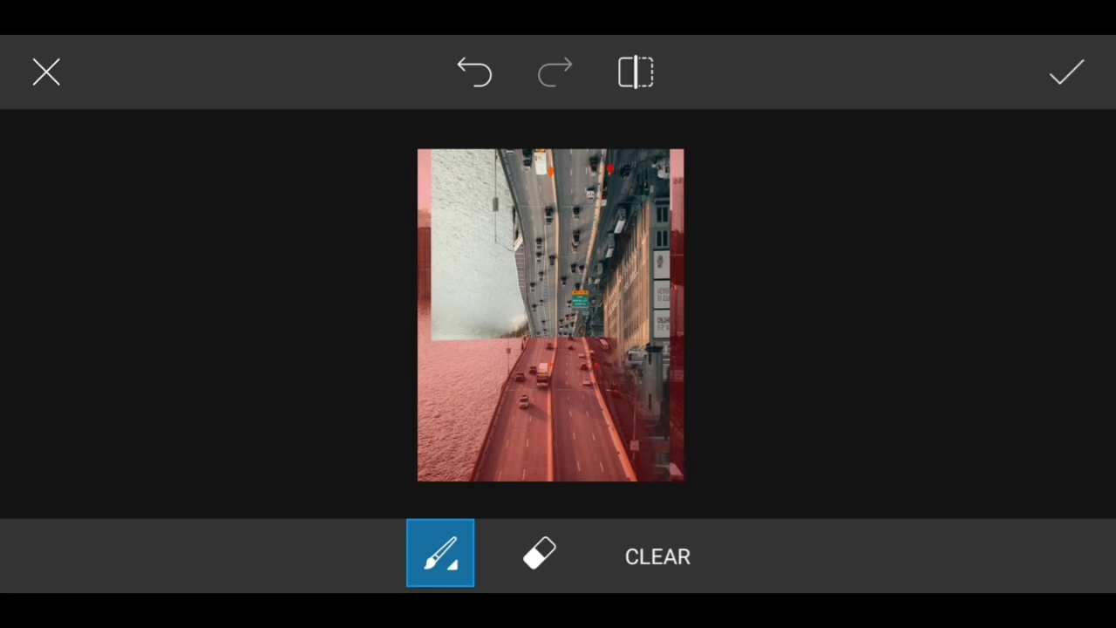
mouse_move(506, 323)
left_mouse_down()
mouse_move(484, 359)
mouse_move(427, 357)
left_mouse_up()
Step: Erase the mask along the road edge with a smaller eraser
left_click(540, 553)
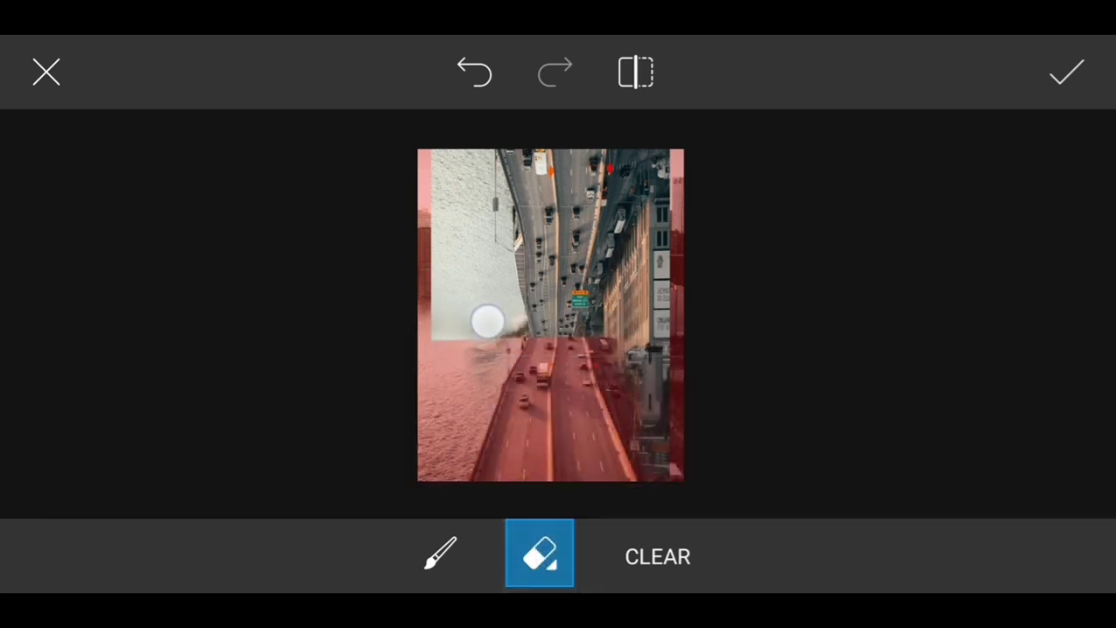
mouse_move(485, 319)
left_mouse_down()
mouse_move(511, 332)
mouse_move(514, 316)
mouse_move(466, 391)
mouse_move(493, 376)
left_mouse_up()
mouse_move(457, 413)
left_mouse_down()
mouse_move(518, 316)
mouse_move(454, 414)
mouse_move(506, 345)
mouse_move(474, 386)
mouse_move(409, 357)
left_mouse_up()
scroll(550, 314, "up", 3)
Step: Restore the mask along the lower road with a smaller, harder brush
left_click(445, 553)
left_click_drag(588, 486, 665, 486)
left_click(410, 553)
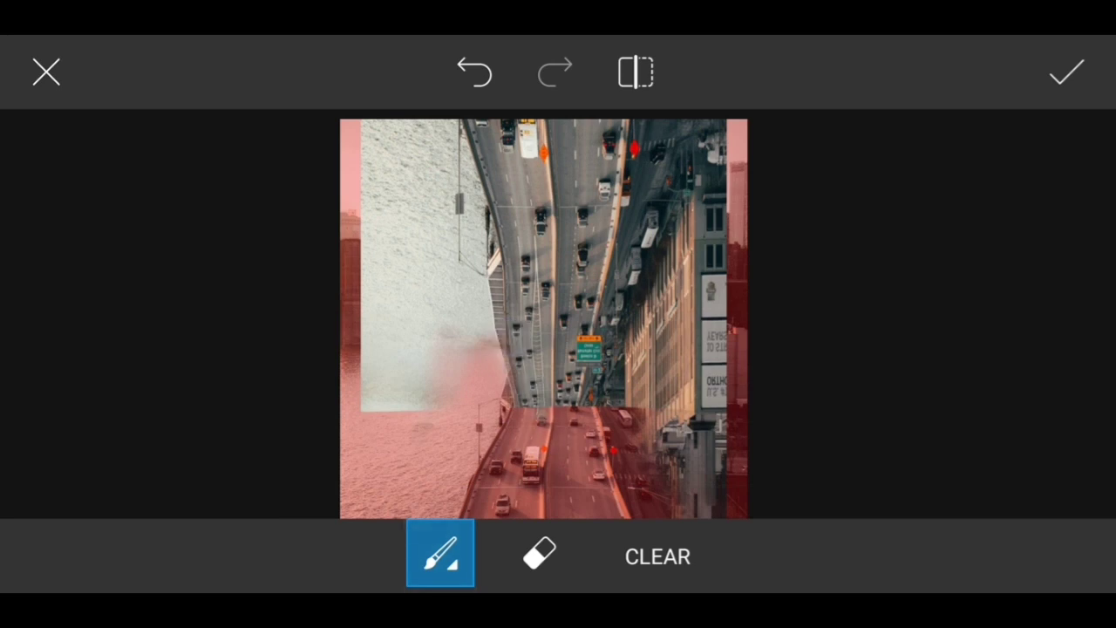
left_click_drag(503, 329, 539, 418)
left_click_drag(519, 343, 549, 387)
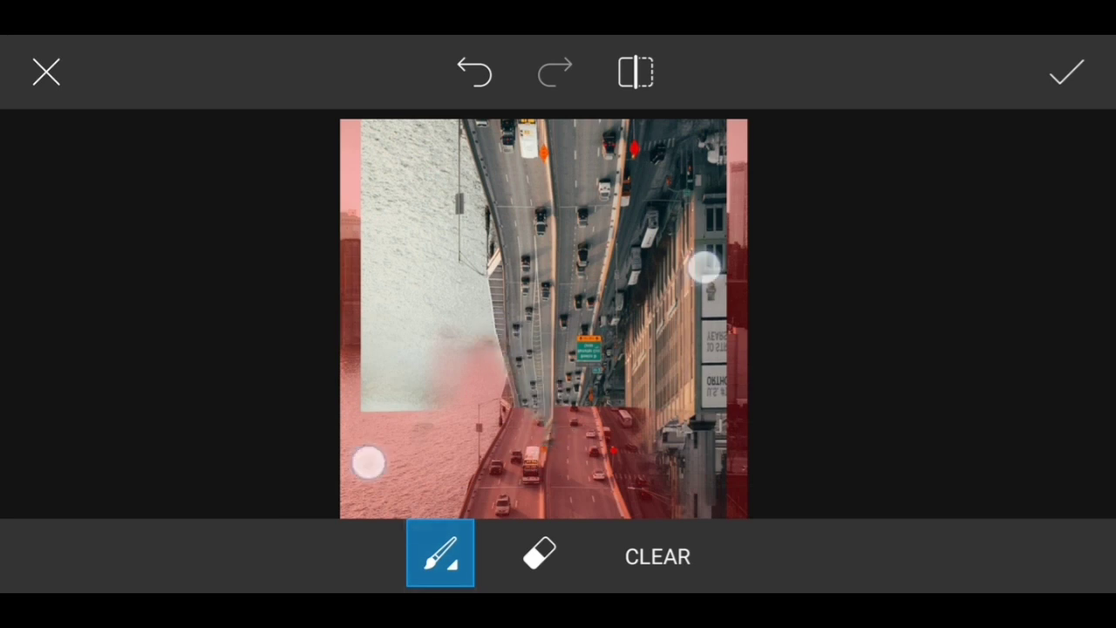
scroll(532, 349, "down", 3)
Step: Erase along the photo's left edge with a softer, weaker eraser and apply the mask
left_click(540, 553)
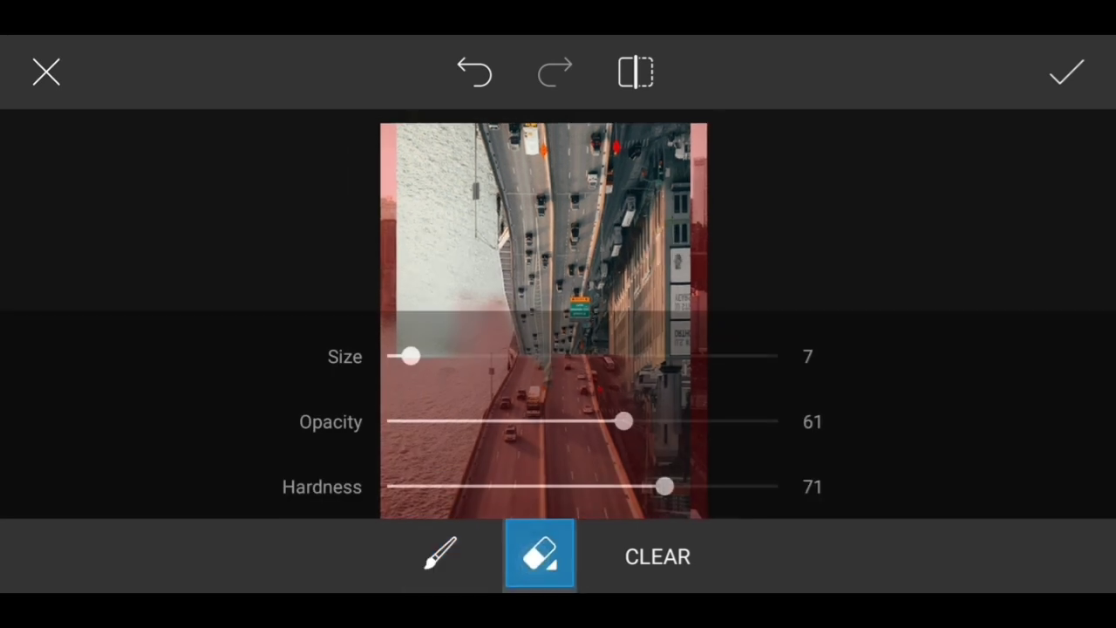
left_click_drag(581, 486, 504, 486)
left_click_drag(568, 436, 528, 422)
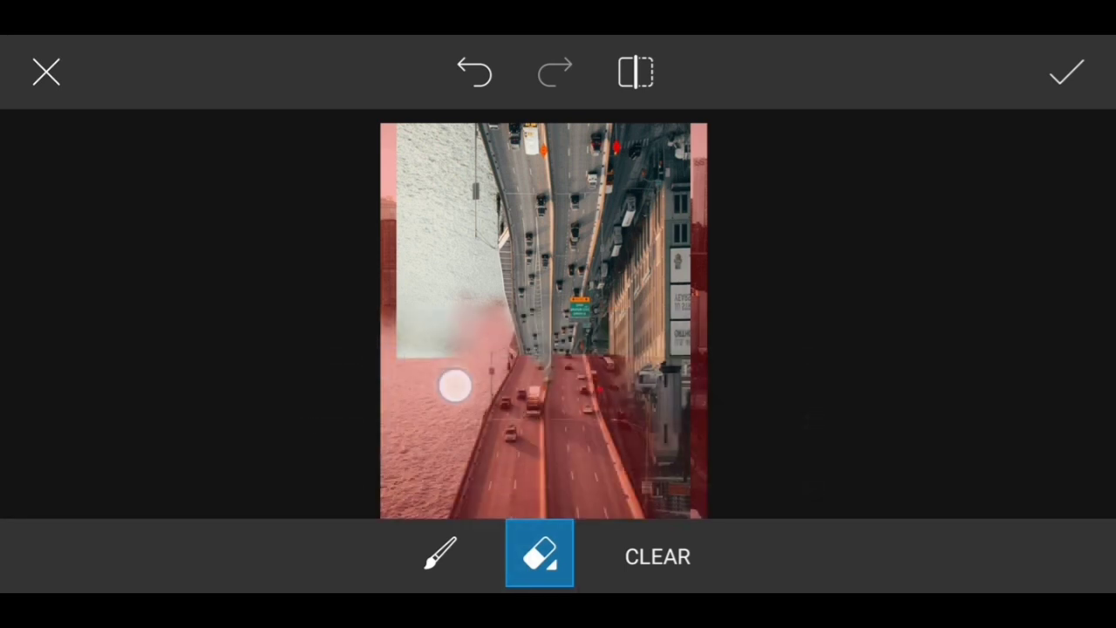
mouse_move(454, 386)
left_mouse_down()
mouse_move(369, 406)
mouse_move(355, 379)
mouse_move(364, 442)
left_mouse_up()
left_click(1049, 95)
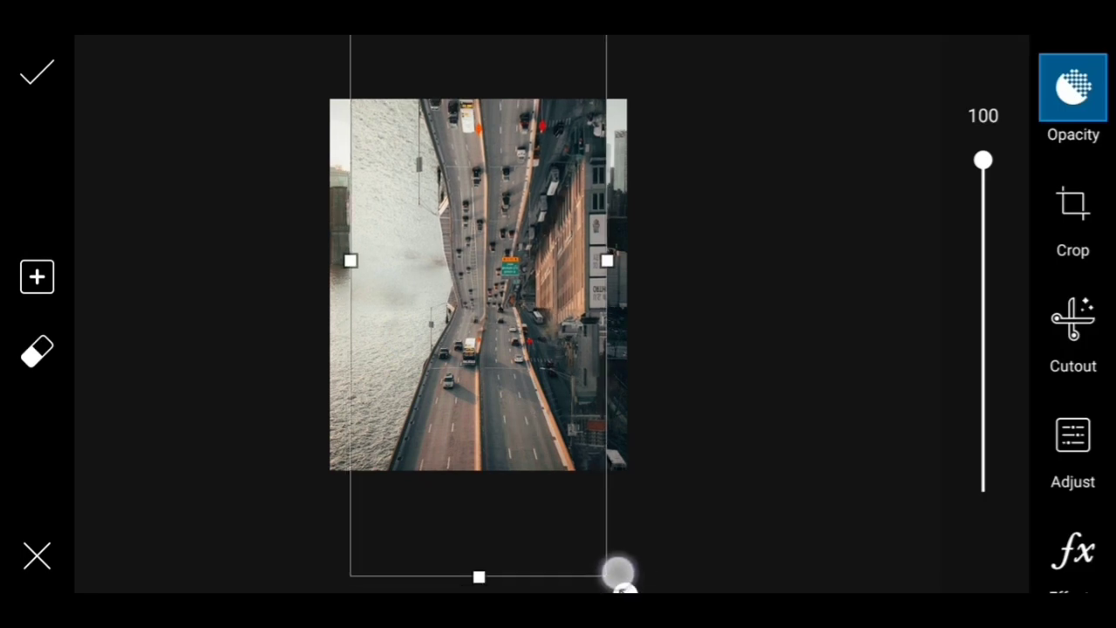
left_click(717, 471)
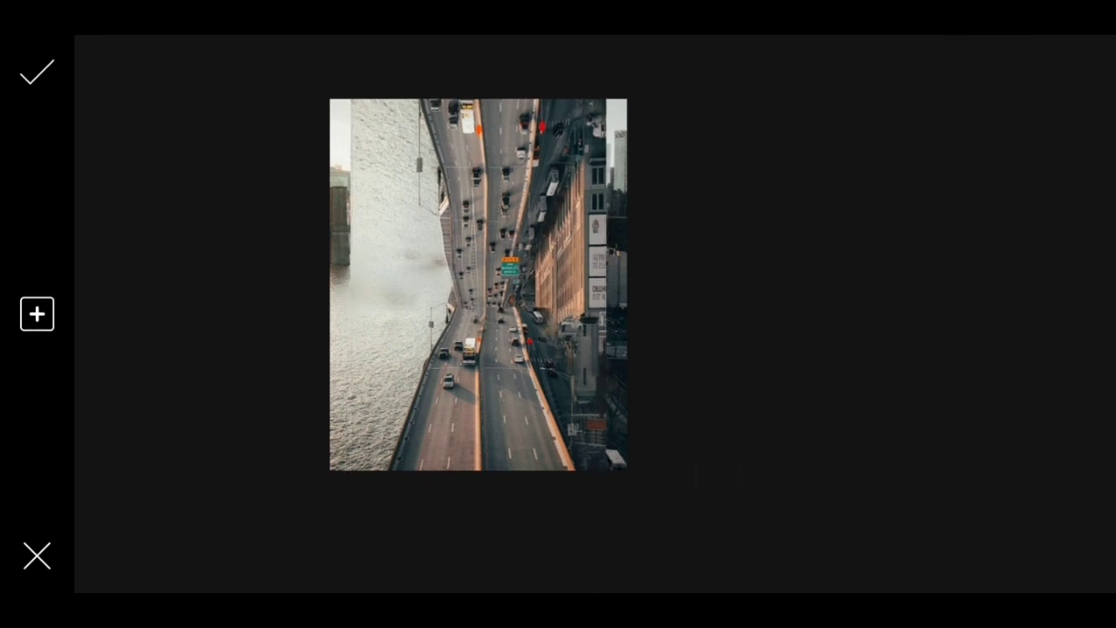
left_click(597, 461)
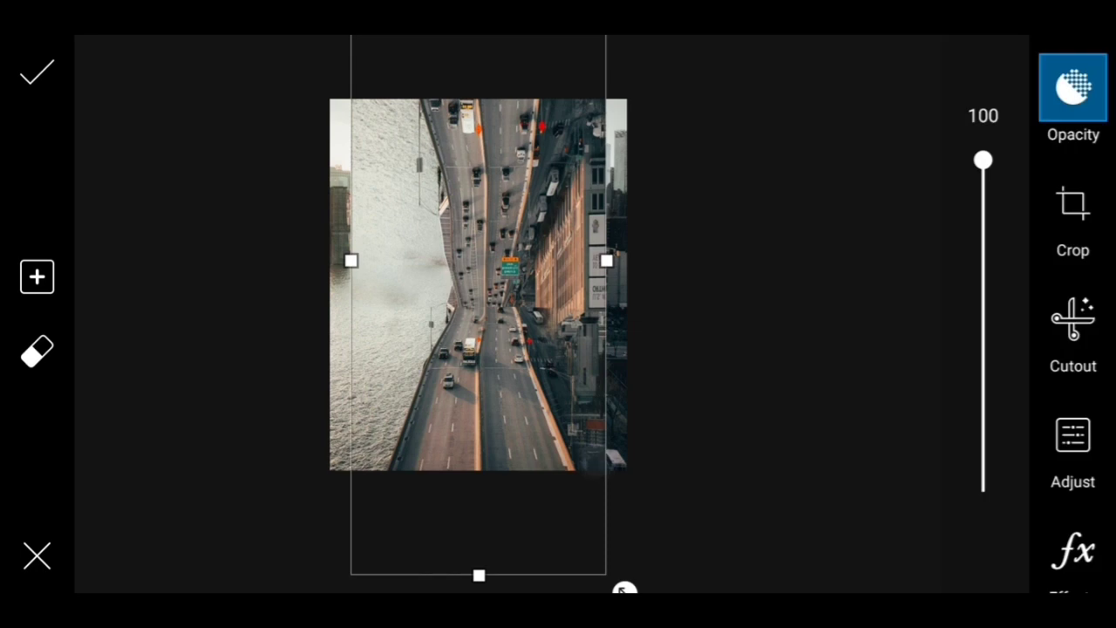
Step: Raise eraser opacity to 80, harden its edge, and erase across the road near the buildings
left_click(35, 352)
left_click(540, 553)
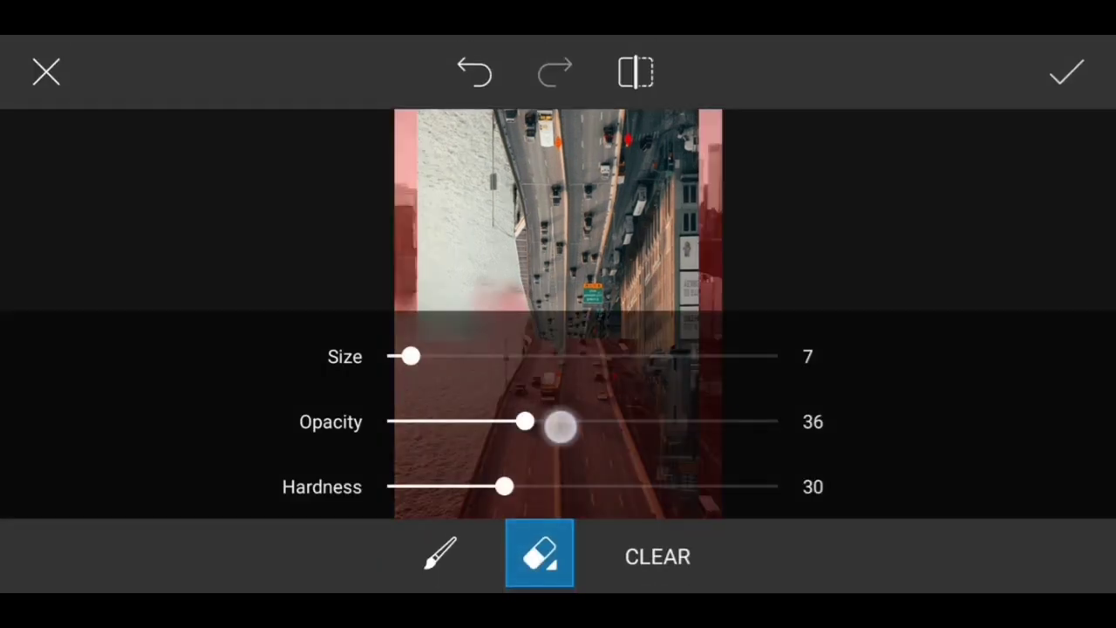
left_click_drag(561, 426, 699, 422)
left_click_drag(573, 480, 618, 487)
left_click(540, 553)
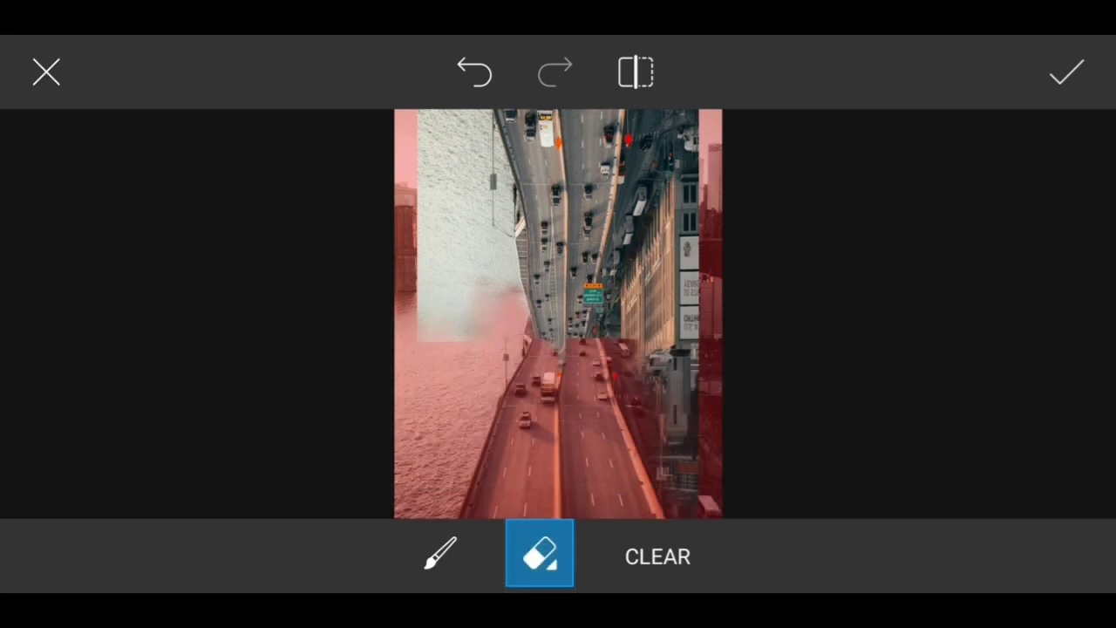
left_click_drag(535, 364, 642, 362)
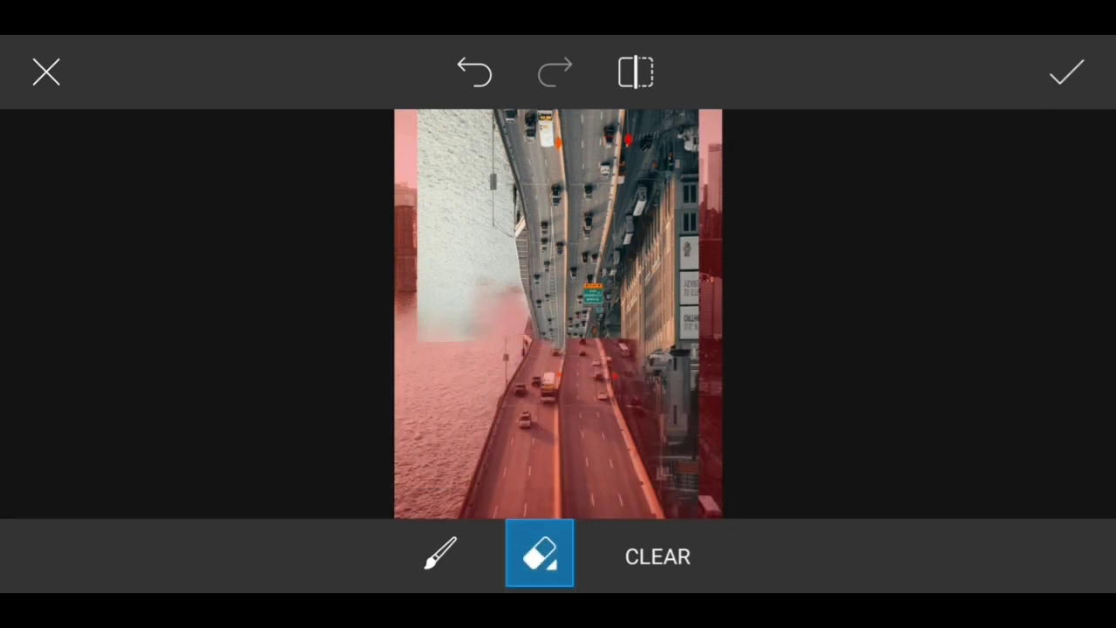
left_click_drag(540, 363, 635, 357)
left_click_drag(548, 359, 646, 357)
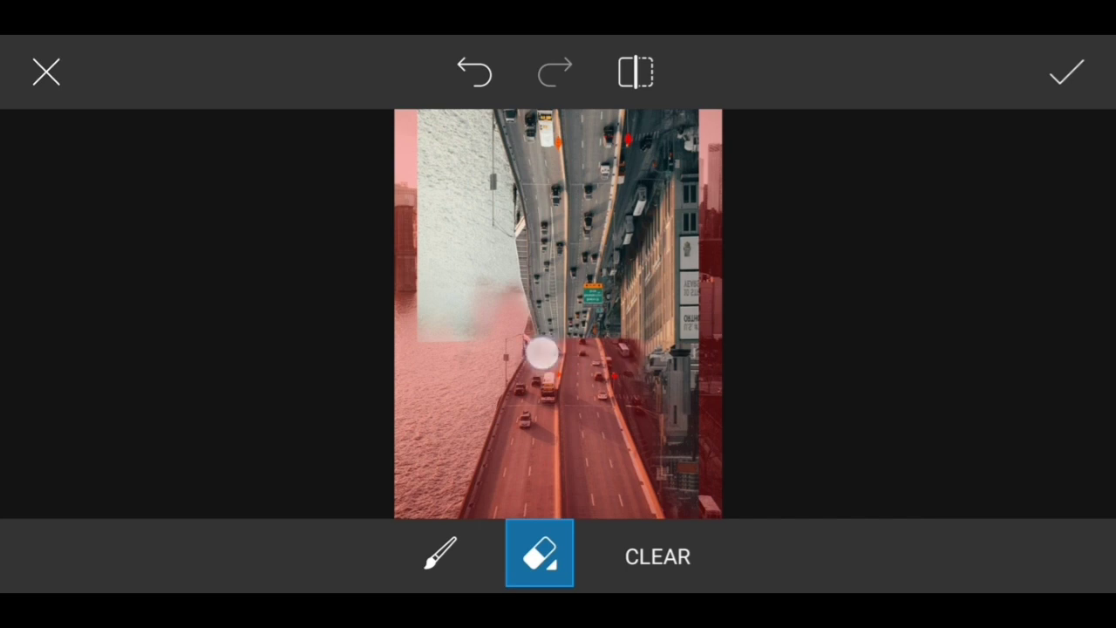
left_click_drag(541, 353, 631, 355)
left_click_drag(560, 356, 602, 364)
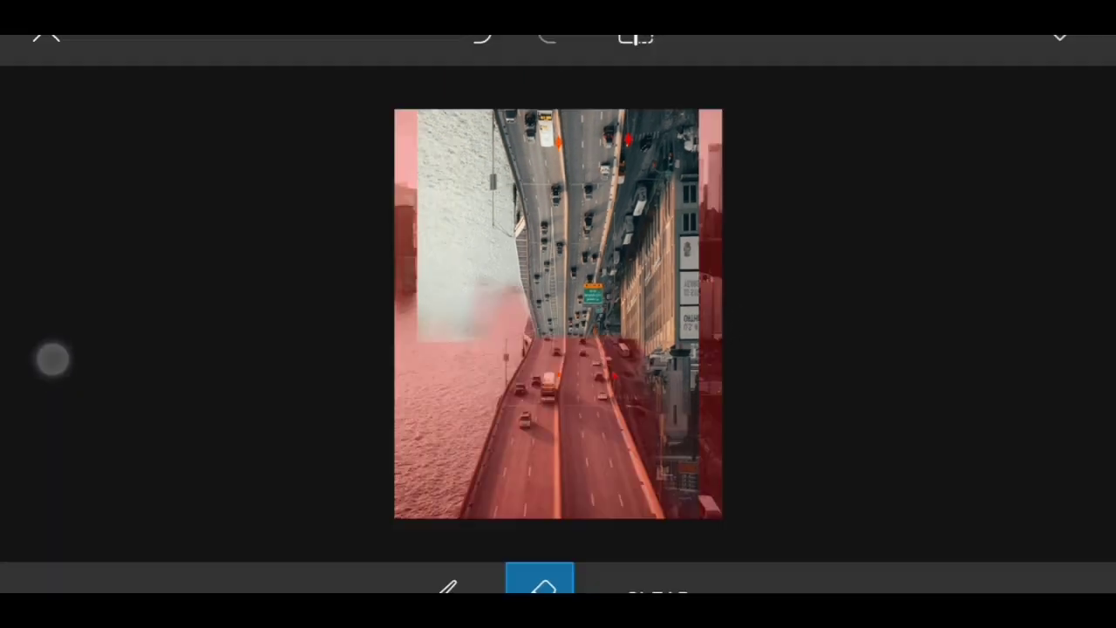
Step: Brush the mask back over the right-hand buildings with a larger, softer, lower-opacity brush
left_click(541, 545)
left_click(441, 554)
left_click_drag(617, 487, 508, 486)
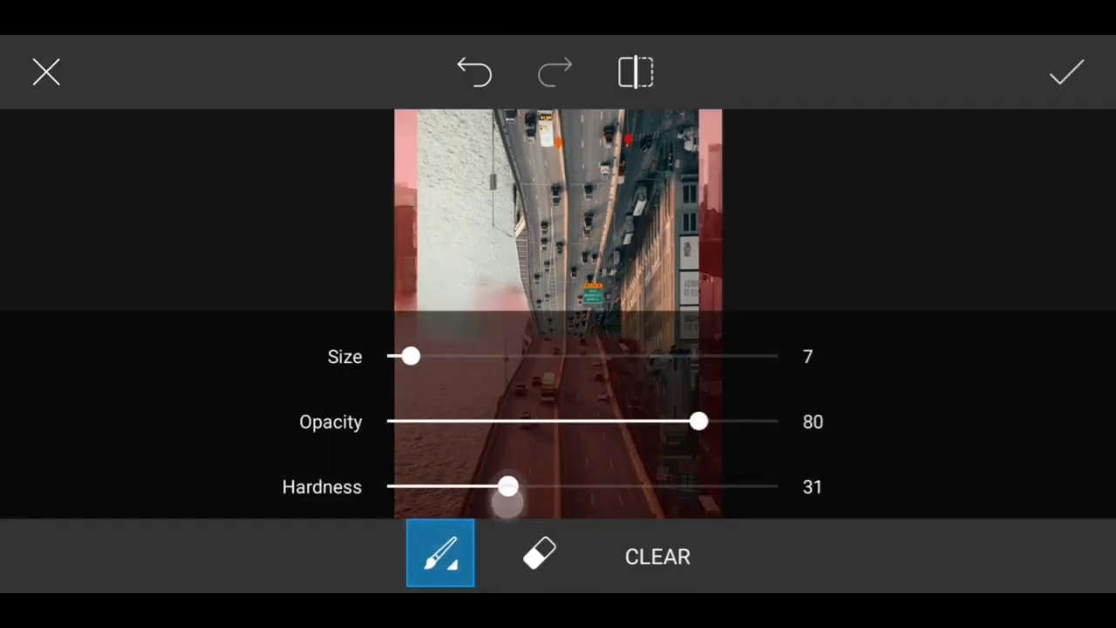
left_click_drag(700, 421, 556, 422)
left_click_drag(411, 356, 443, 356)
left_click(441, 554)
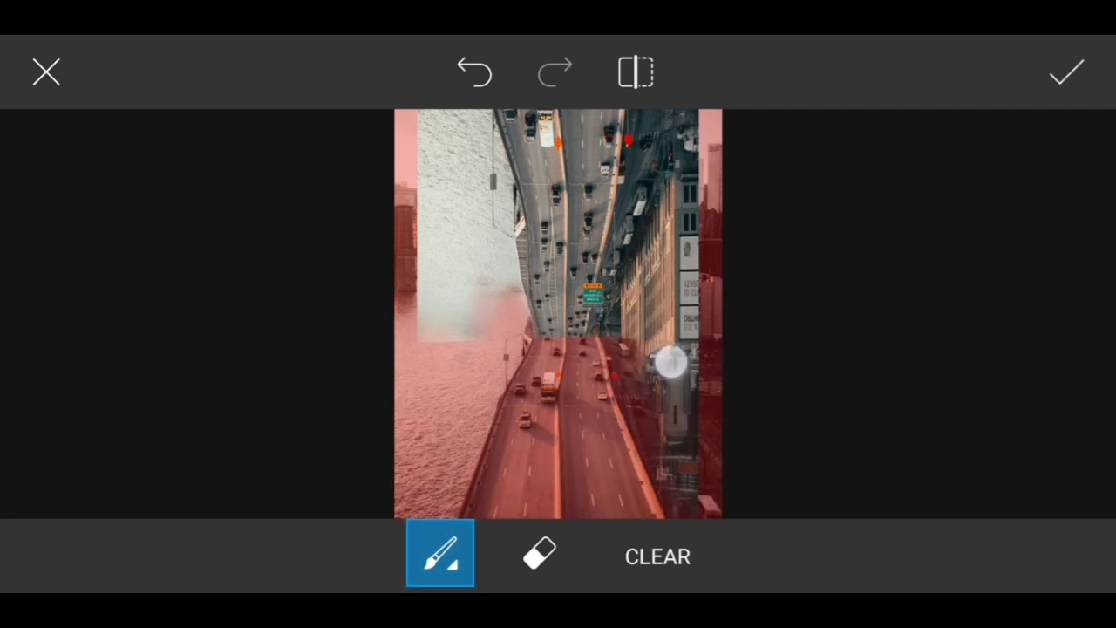
mouse_move(670, 362)
left_mouse_down()
mouse_move(678, 391)
mouse_move(667, 381)
left_mouse_up()
left_click(1068, 73)
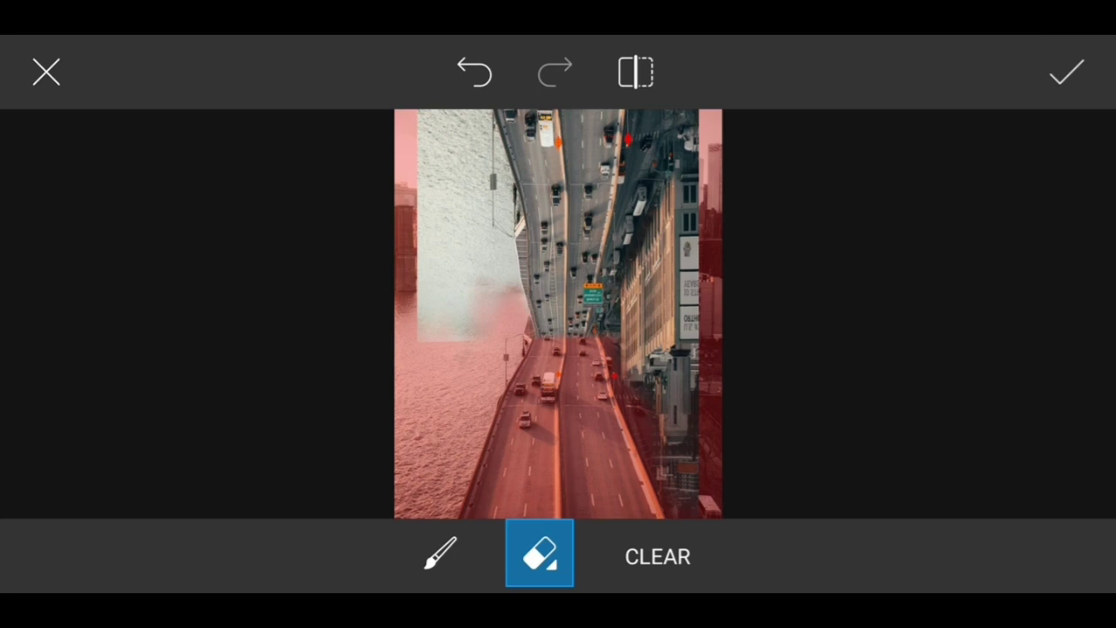
Step: Erase the mask around the right road and buildings with a smaller eraser
left_click(540, 553)
left_click_drag(437, 366, 419, 357)
left_click(540, 552)
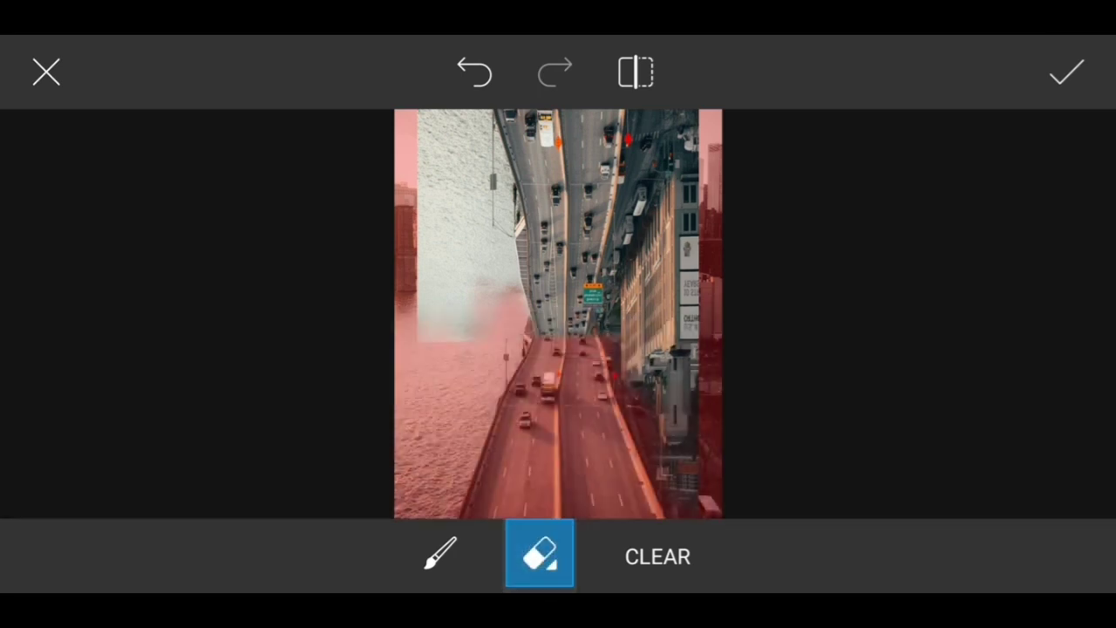
mouse_move(639, 410)
left_mouse_down()
mouse_move(611, 336)
mouse_move(648, 421)
mouse_move(675, 438)
mouse_move(676, 472)
left_mouse_up()
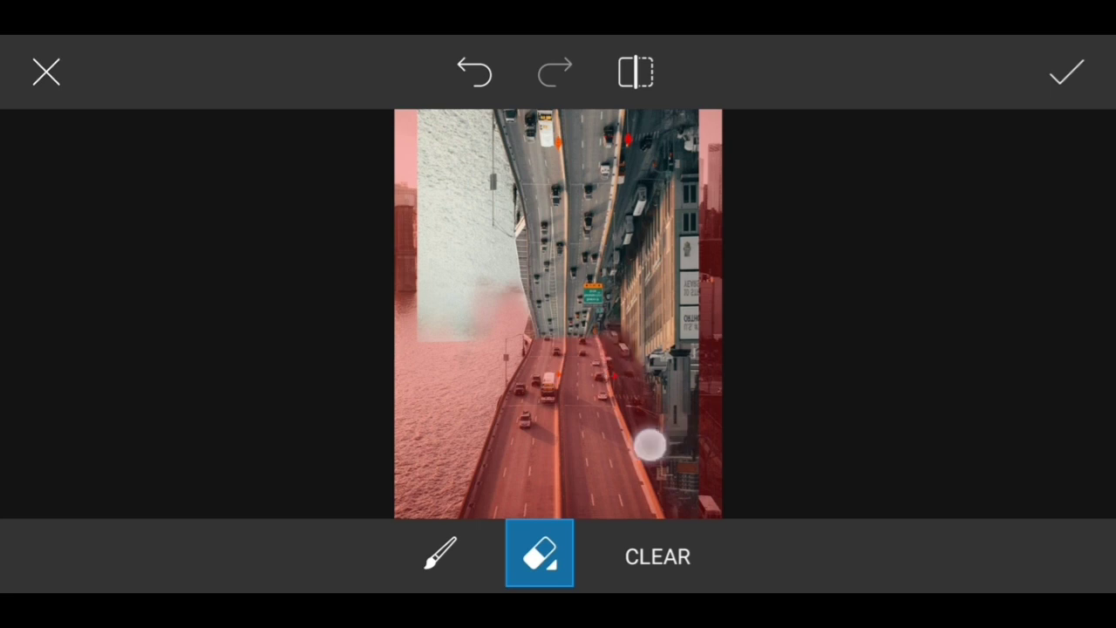
Step: Restore the buildings beside the road with a size 8, opacity 67, hardness 40 brush
scroll(543, 385, "up", 3)
left_click(440, 553)
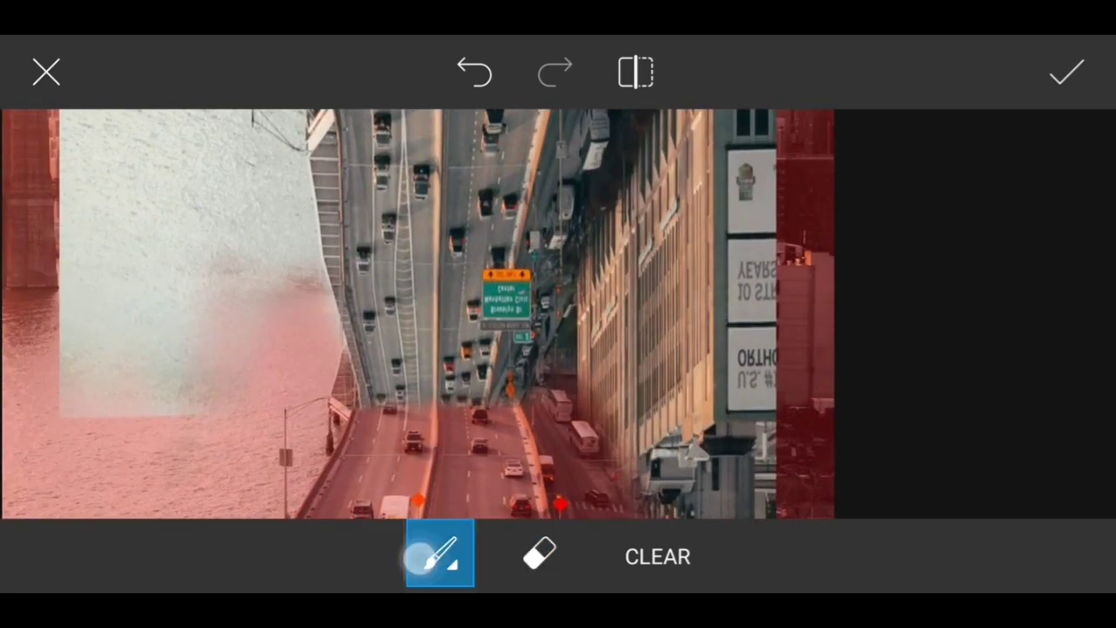
left_click(441, 553)
left_click_drag(418, 356, 413, 356)
left_click_drag(553, 422, 648, 423)
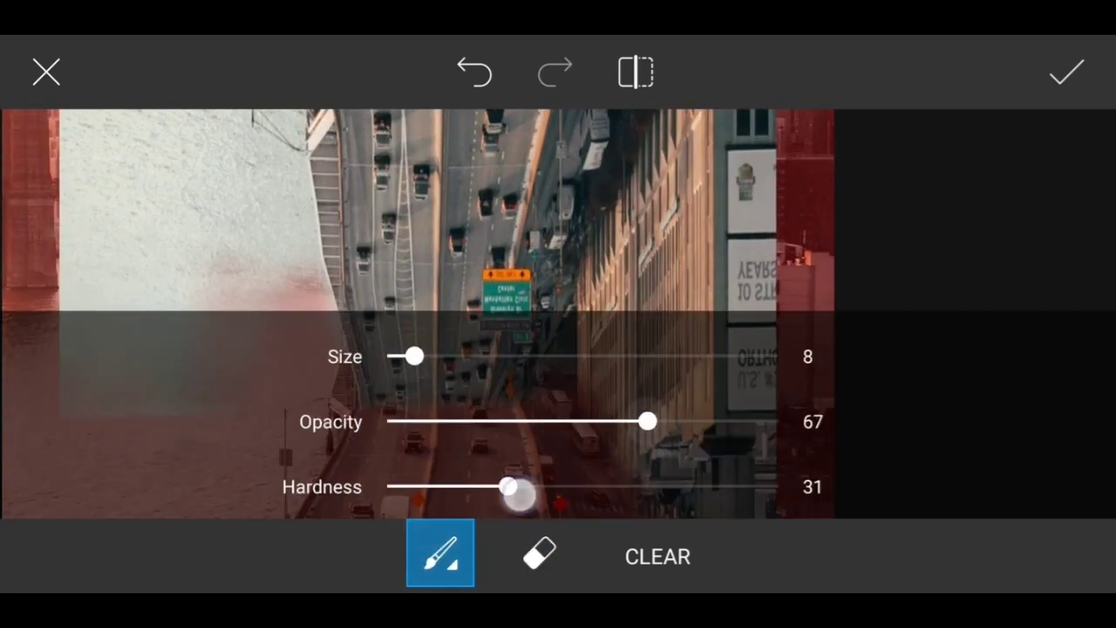
left_click_drag(507, 487, 543, 487)
left_click(586, 395)
mouse_move(586, 395)
left_mouse_down()
mouse_move(660, 468)
mouse_move(628, 465)
mouse_move(668, 468)
left_mouse_up()
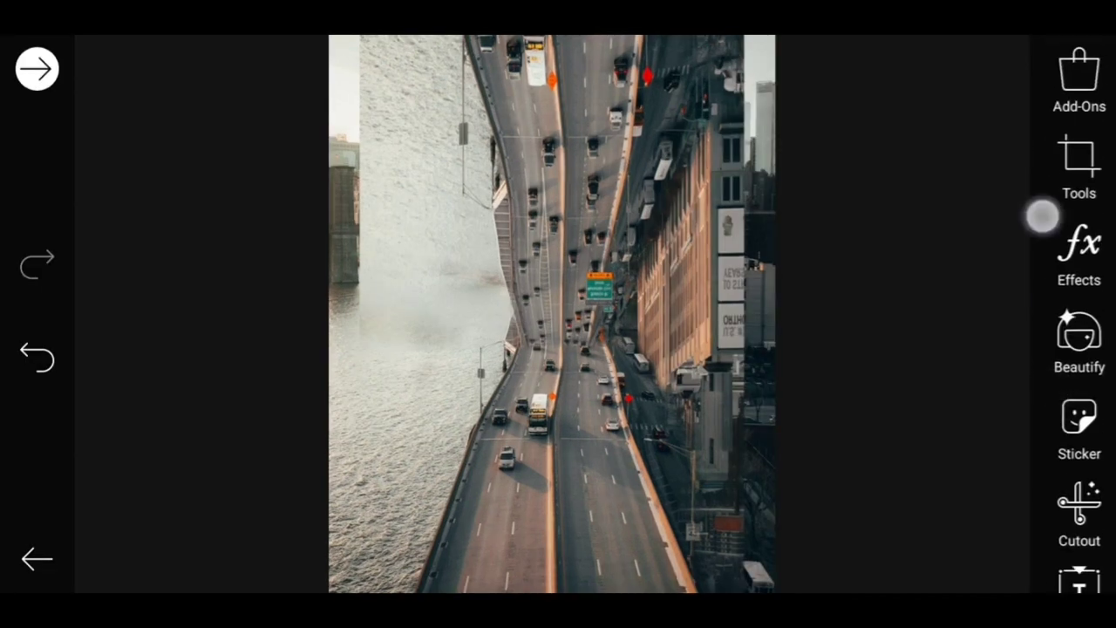
Step: Crop the left and right edges inward to about 1754x2560
left_click(1079, 161)
left_click(702, 106)
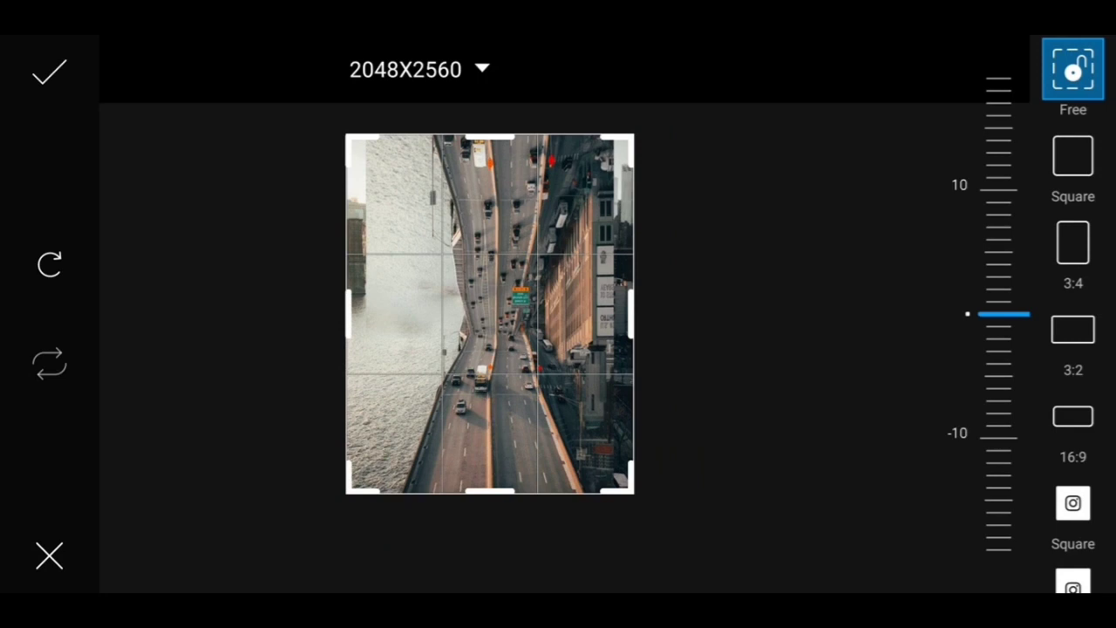
left_click_drag(349, 344, 375, 355)
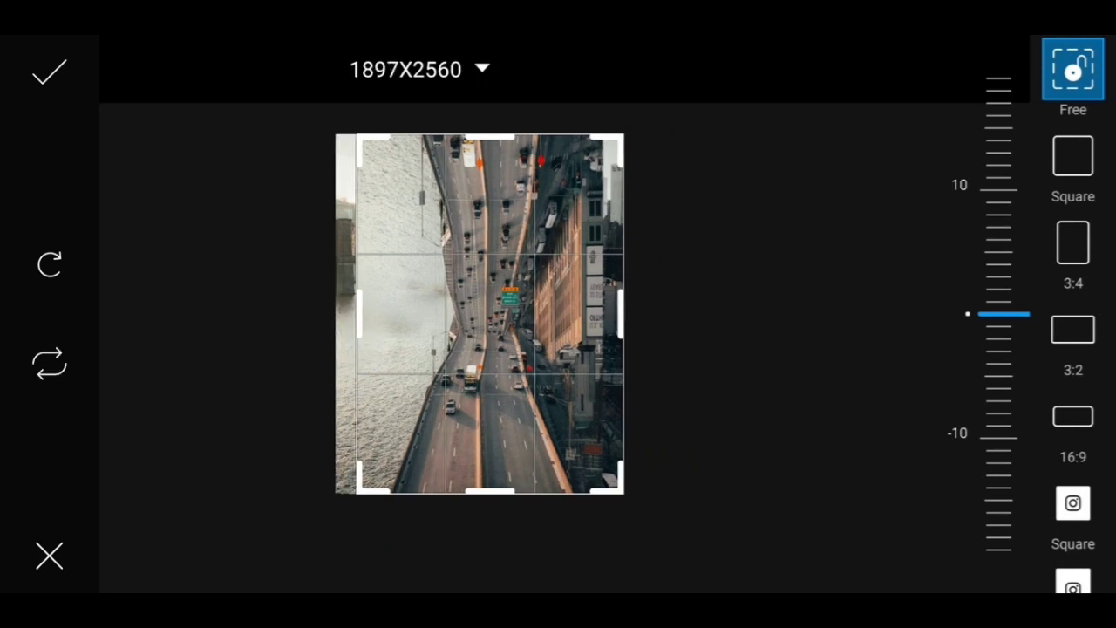
left_click_drag(625, 316, 612, 340)
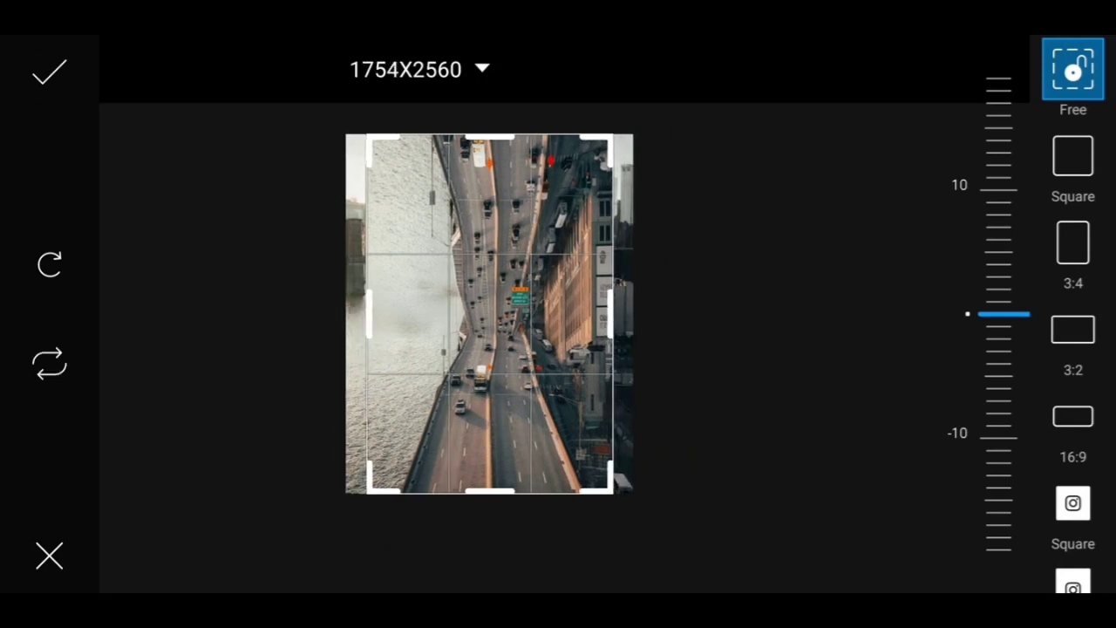
left_click(50, 72)
scroll(818, 351, "down", 3)
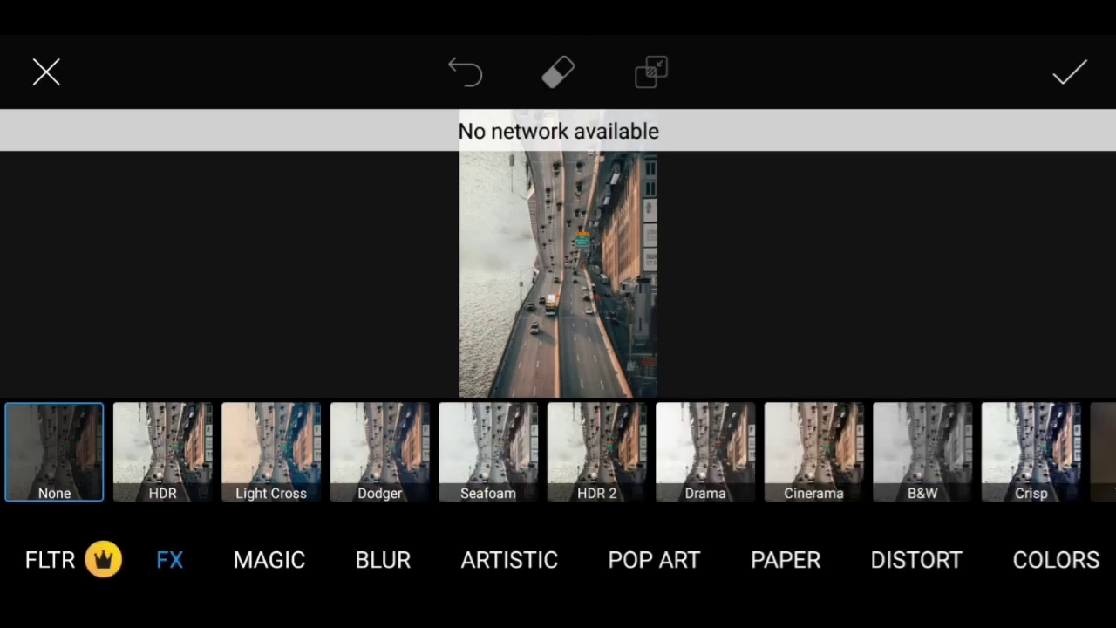
Step: Apply the Dodger filter from the Effects FX set to the cropped blended photo
left_click(380, 451)
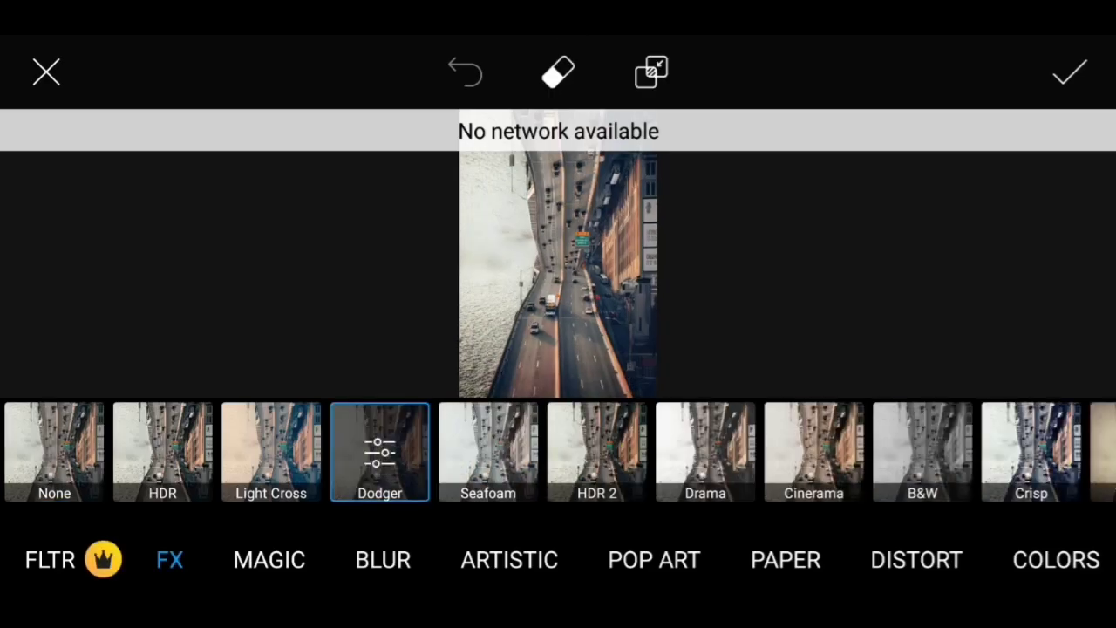
left_click(1051, 77)
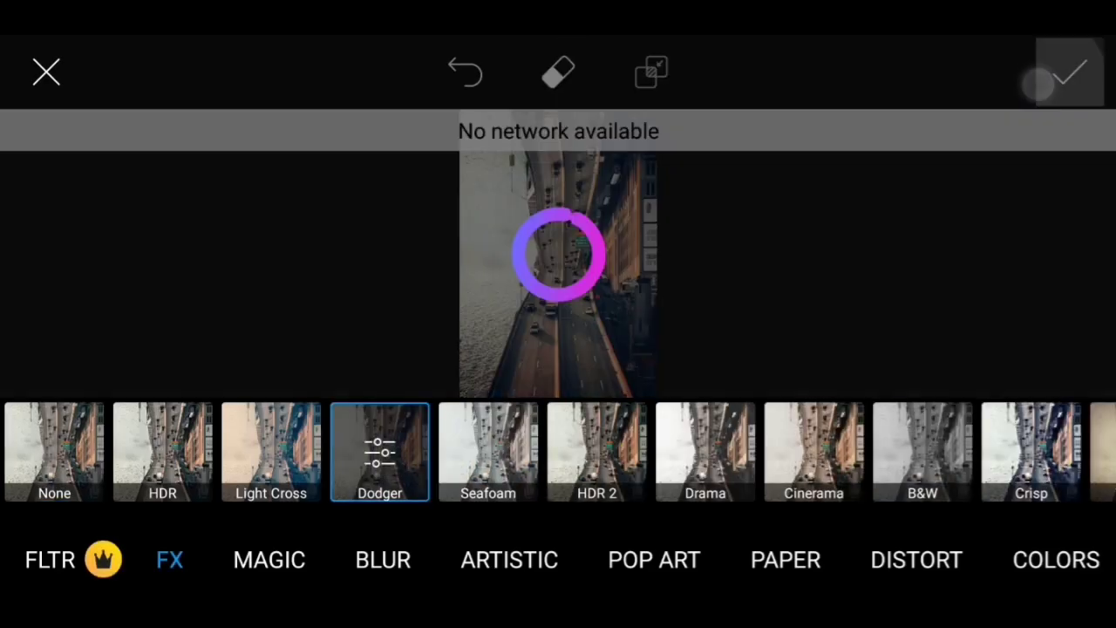
scroll(584, 436, "down", 2)
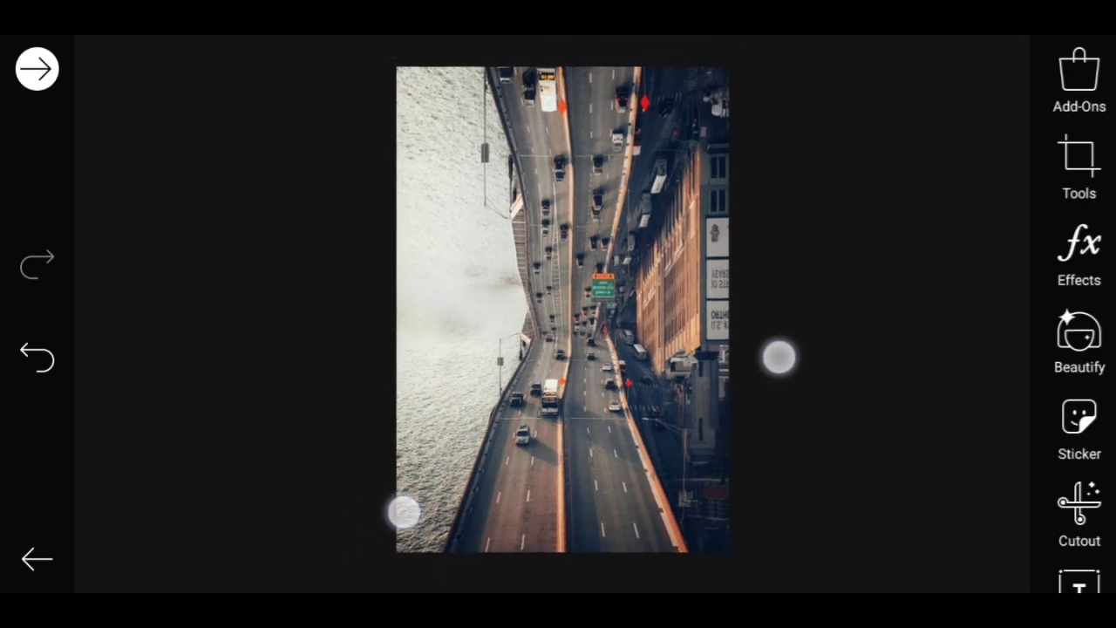